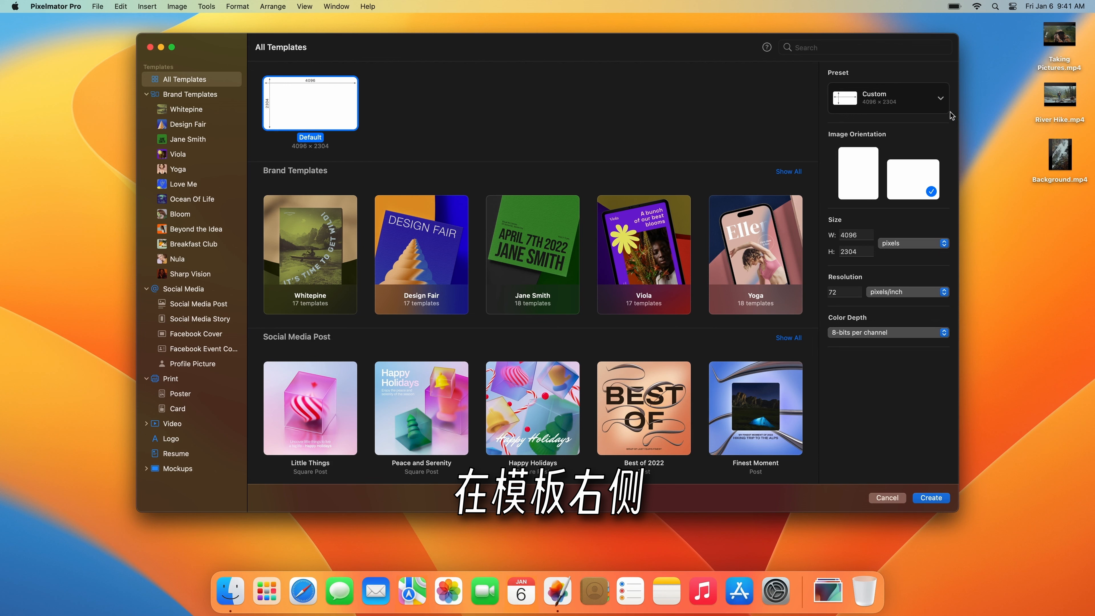
Create a new document from the Instagram Story preset in the Social category.
left_click(939, 98)
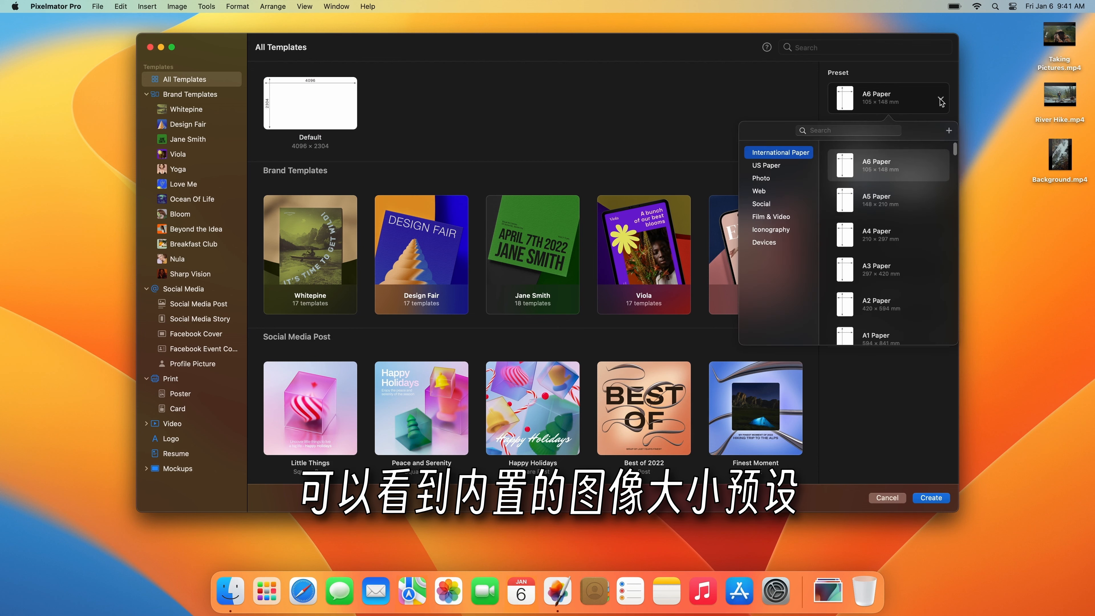
left_click(799, 205)
scroll(853, 222, "down", 10)
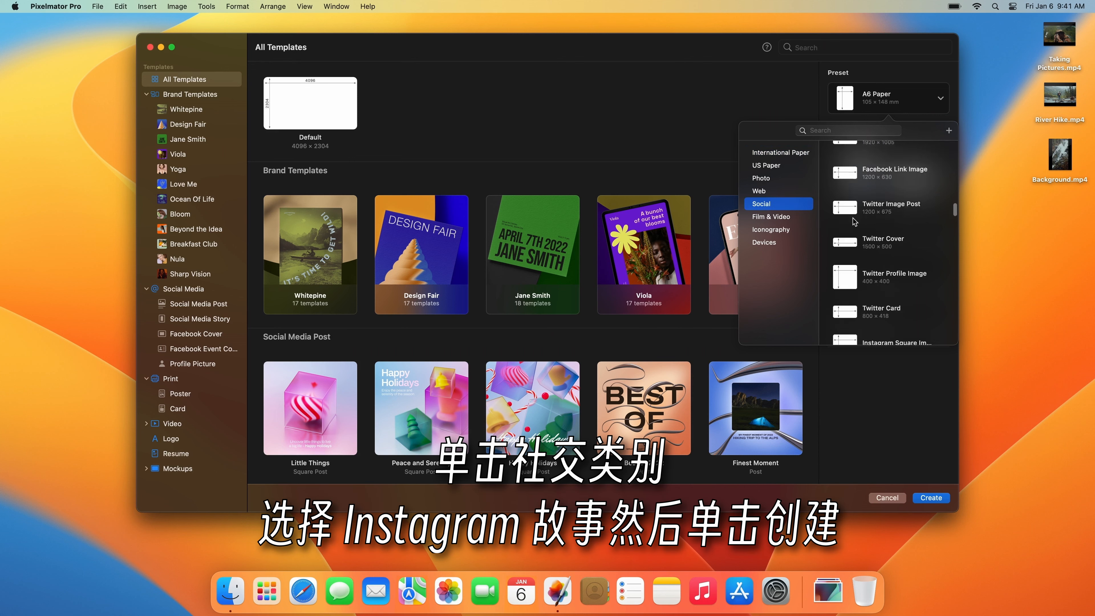
scroll(852, 220, "down", 2)
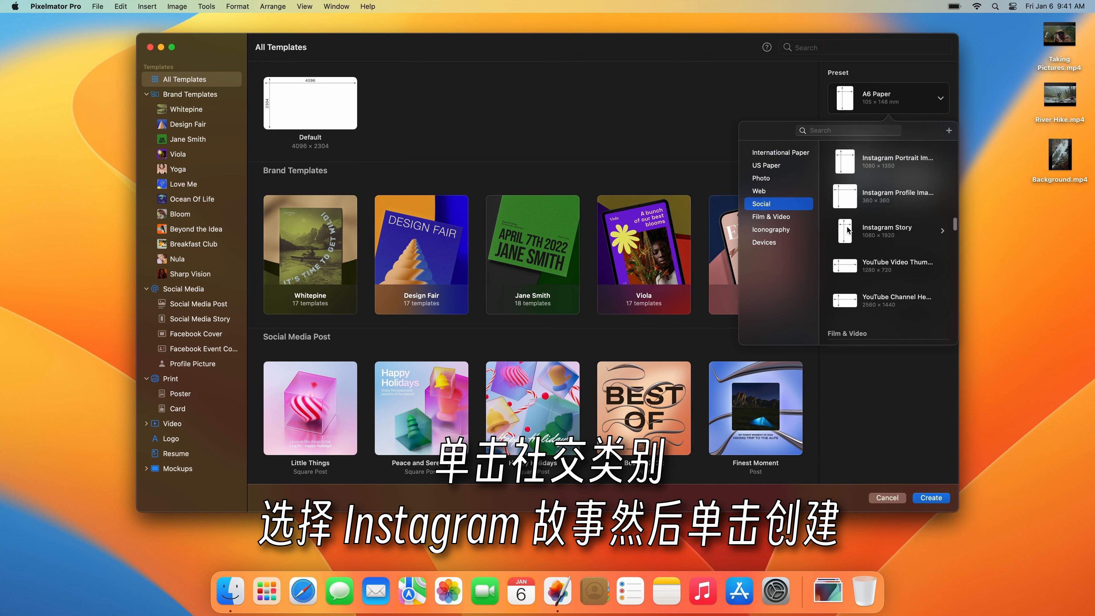
left_click(850, 228)
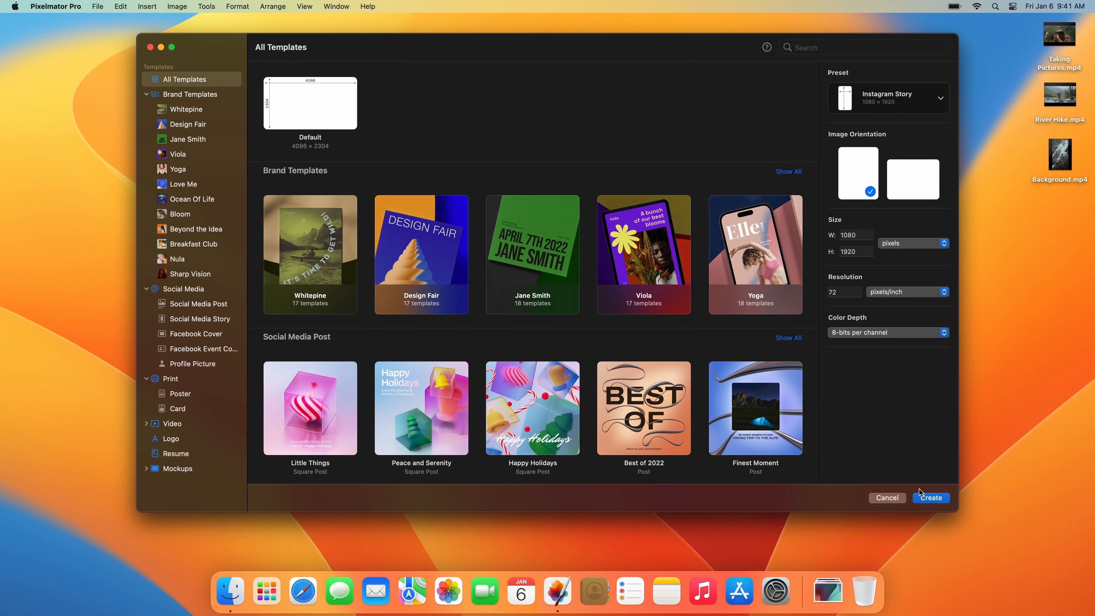
left_click(931, 498)
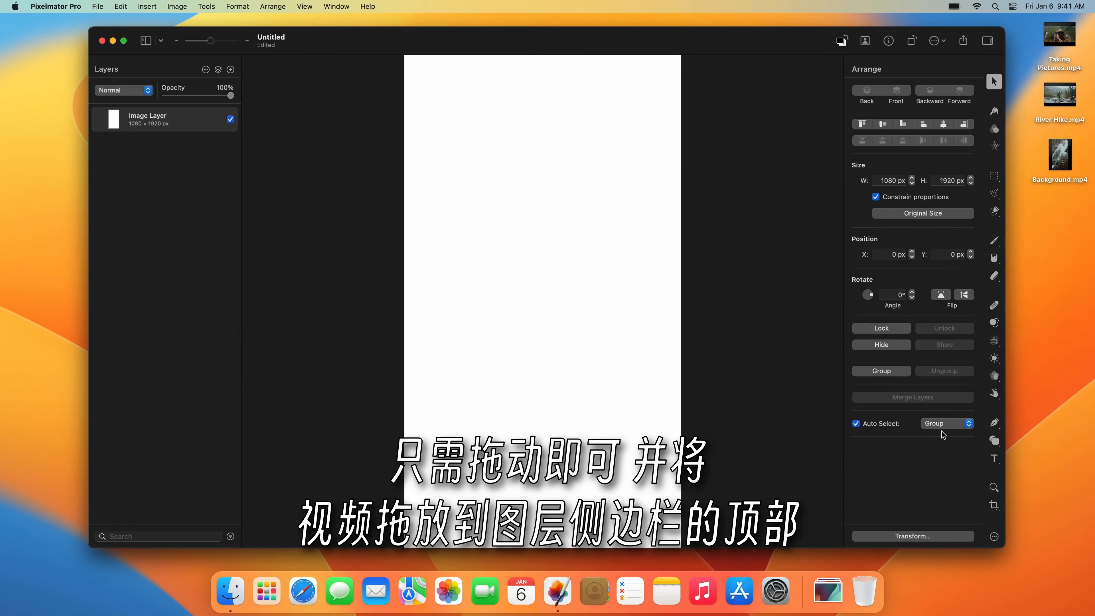
Add Background.mp4 as the top layer and scale it from its centre to 1080 × 2048 px, matching the canvas width.
left_click_drag(1055, 174, 186, 109)
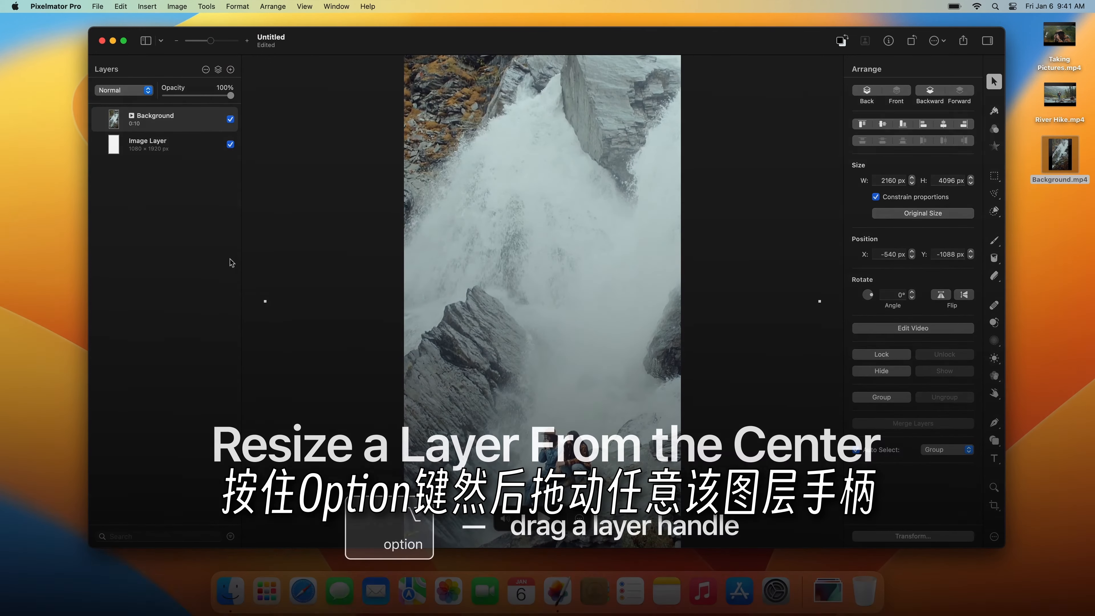
left_click_drag(265, 301, 403, 303)
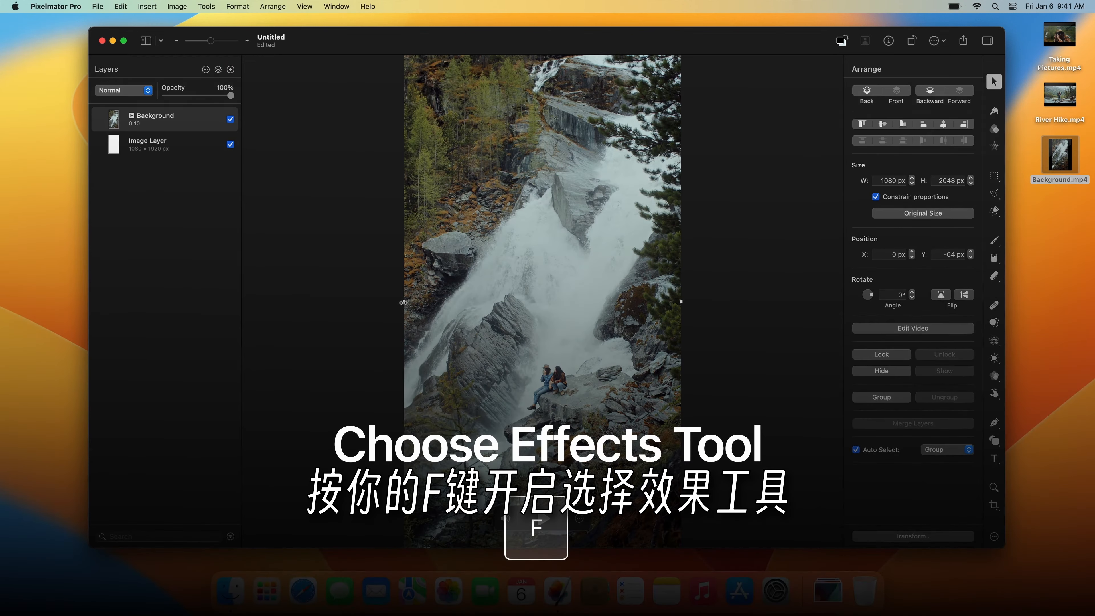
Apply a Gaussian blur to the Background video with an 18 px radius and Preserve Transparency enabled.
key("f")
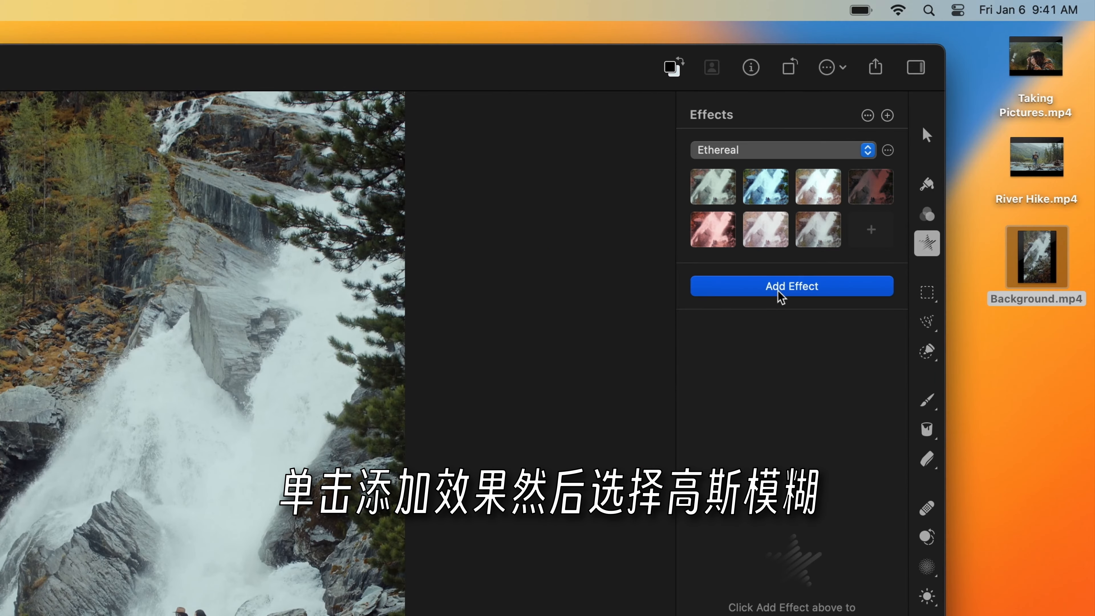
left_click(904, 175)
left_click(719, 379)
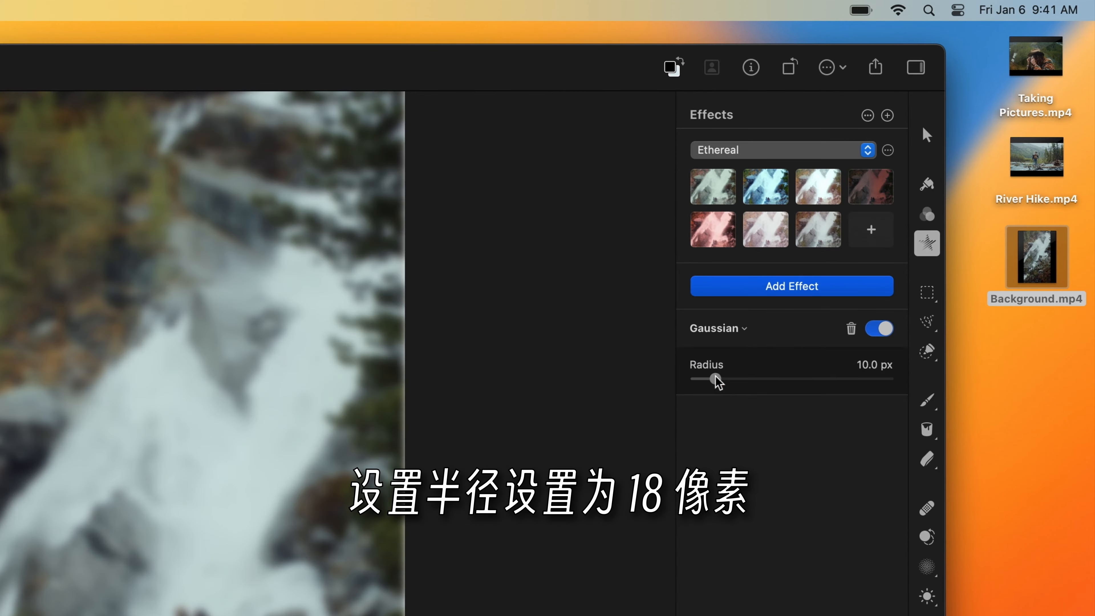
left_click(865, 365)
type("18")
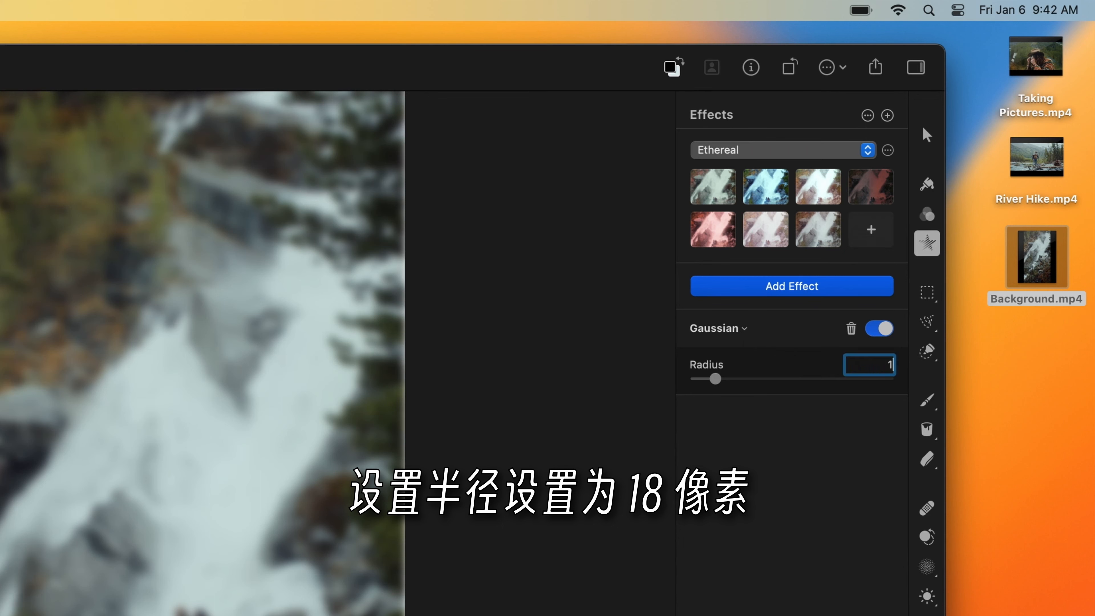
key("Return")
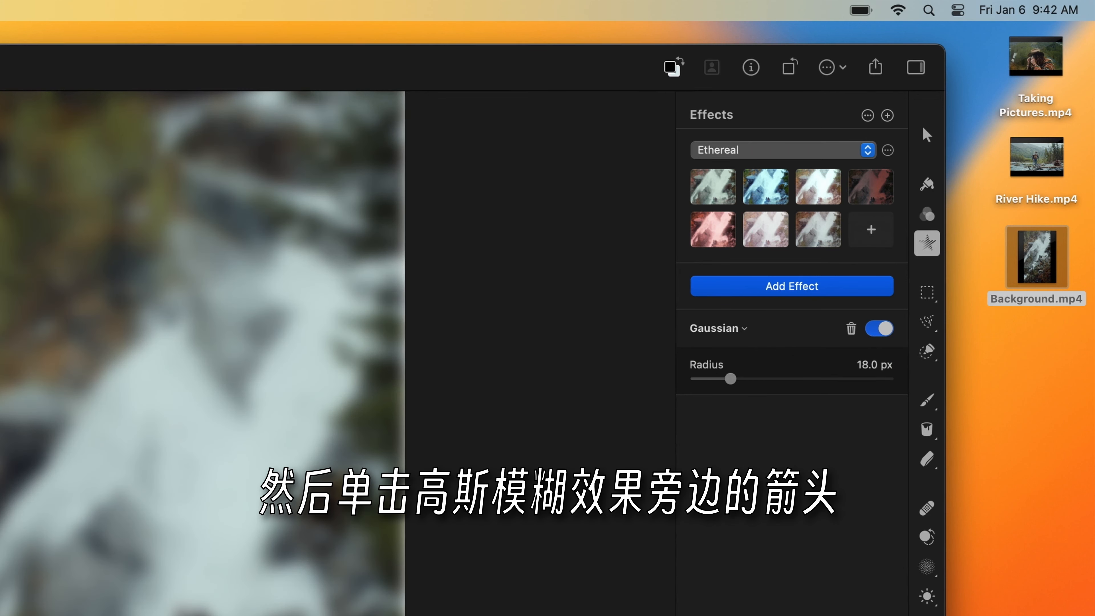
left_click(745, 329)
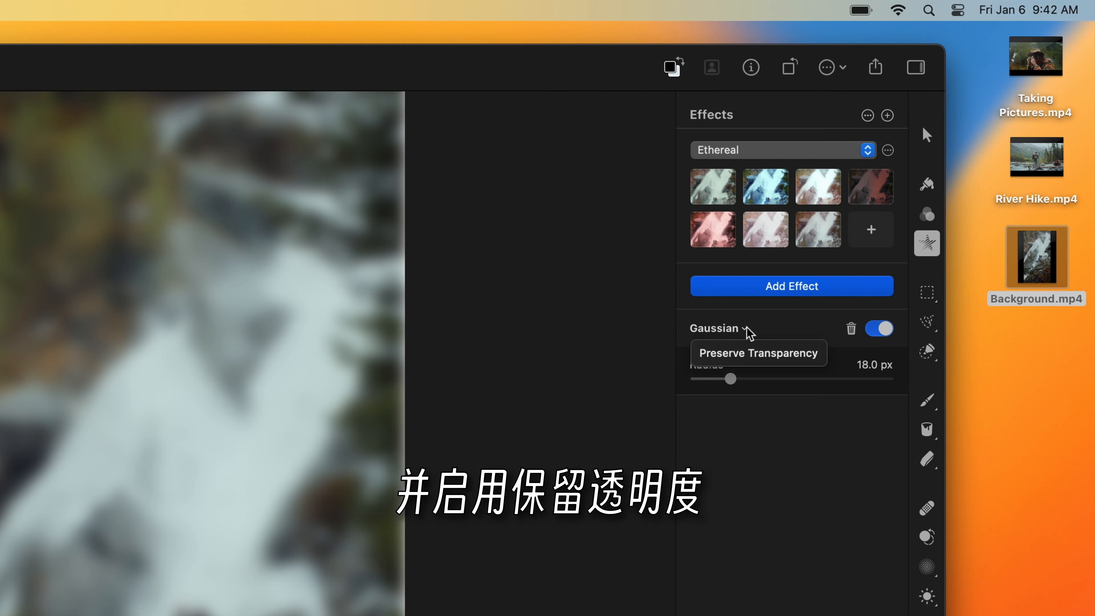
left_click(752, 353)
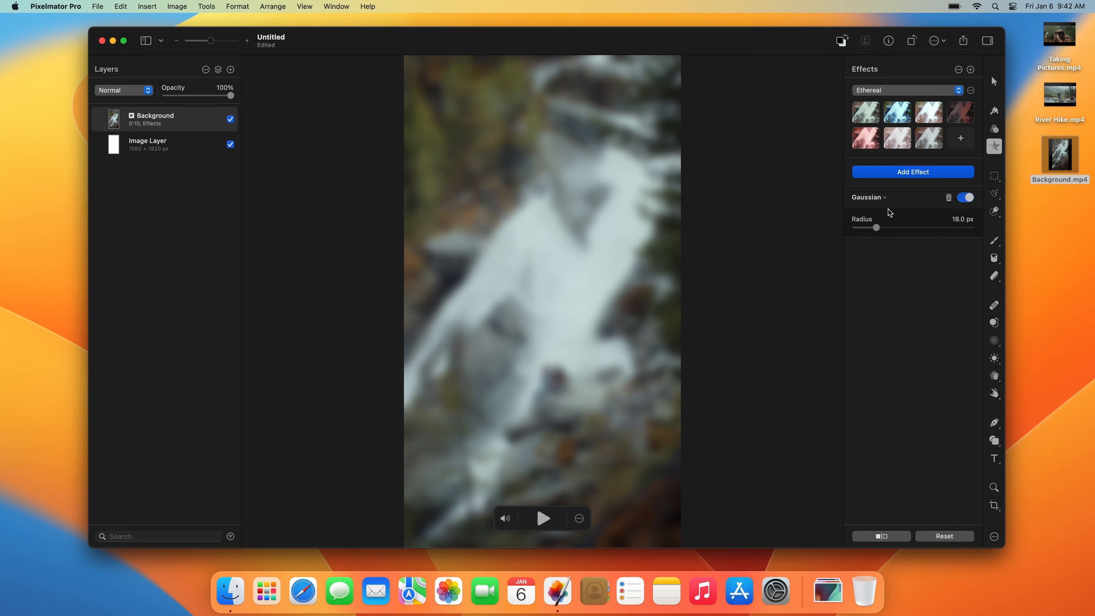
Add the Splatter 3 shape from the Organic collection near the centre of the canvas.
key("u")
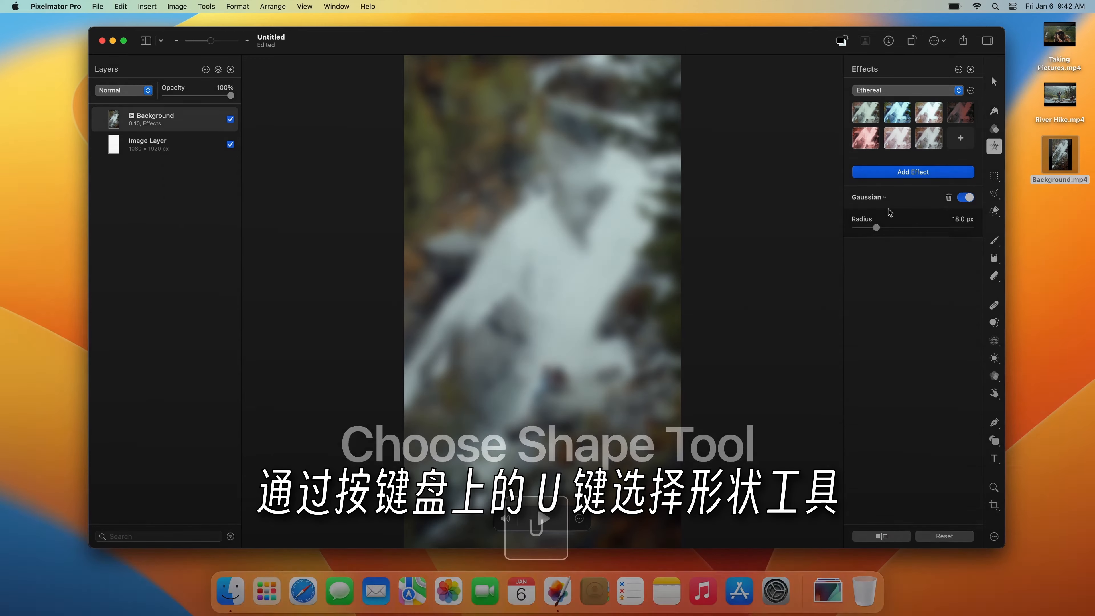
key("u")
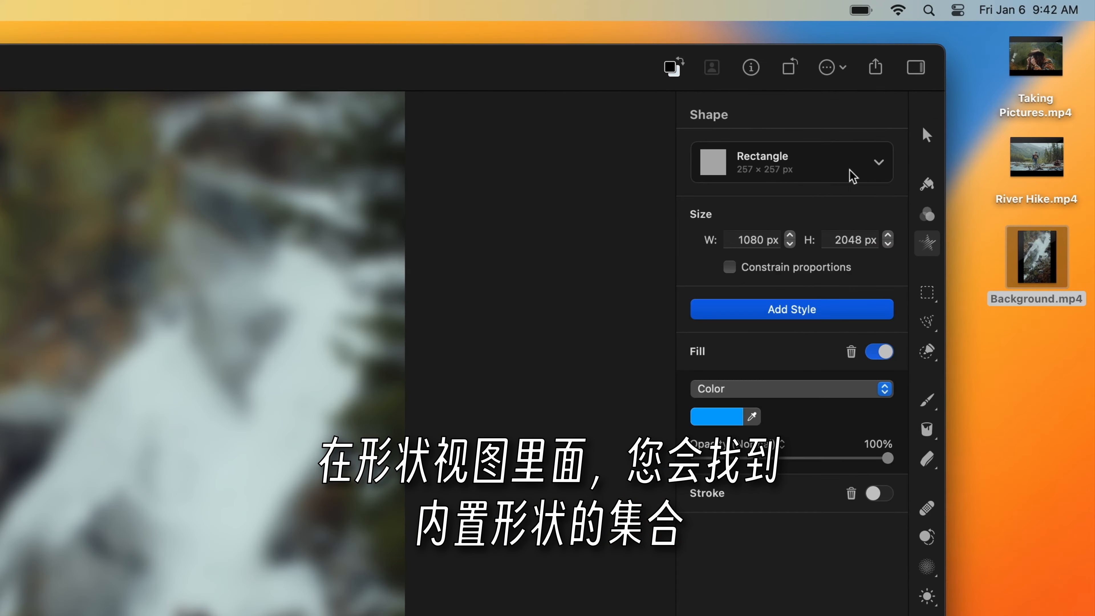
left_click(962, 99)
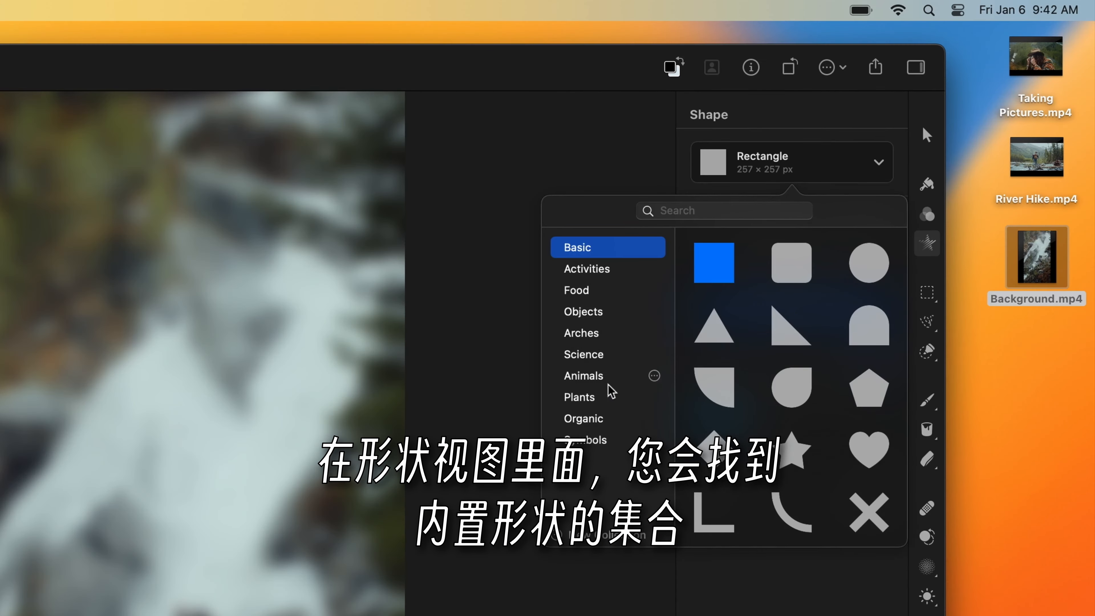
left_click(591, 416)
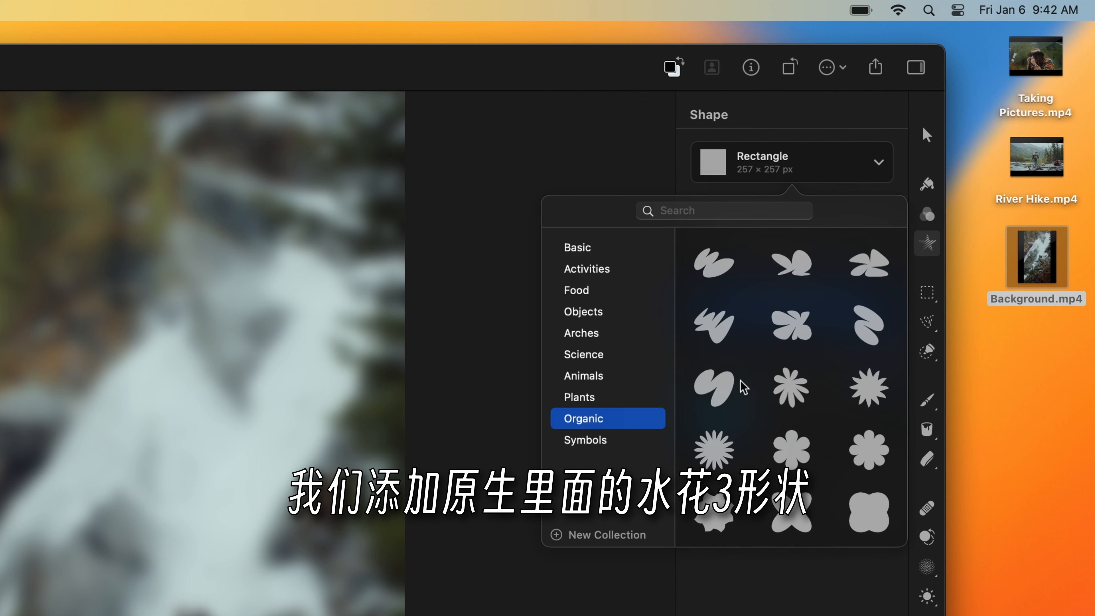
scroll(741, 383, "down", 10)
left_click_drag(724, 392, 213, 509)
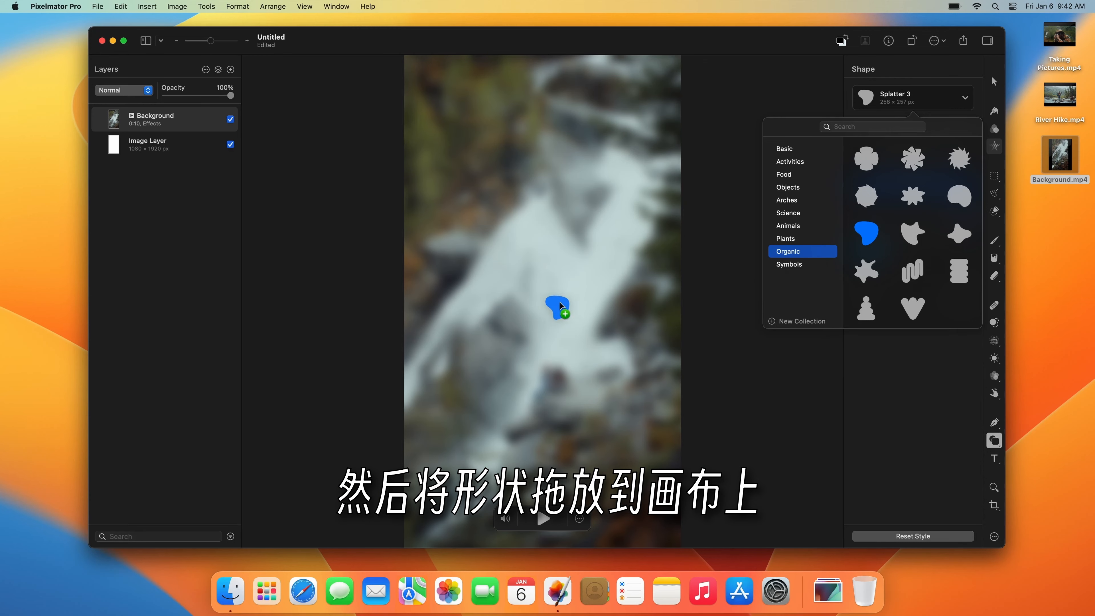
left_click_drag(551, 294, 552, 294)
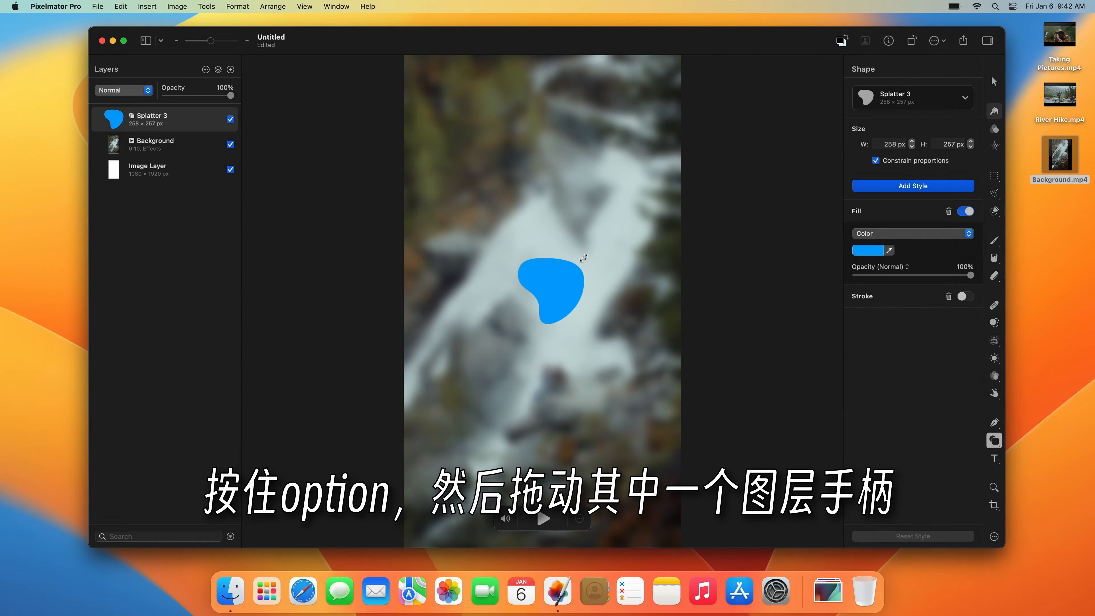
Enlarge the splatter shape from its centre to about 1573 × 1567 px and place it slightly down and right, rotated to about 333°.
left_click_drag(583, 257, 777, 90)
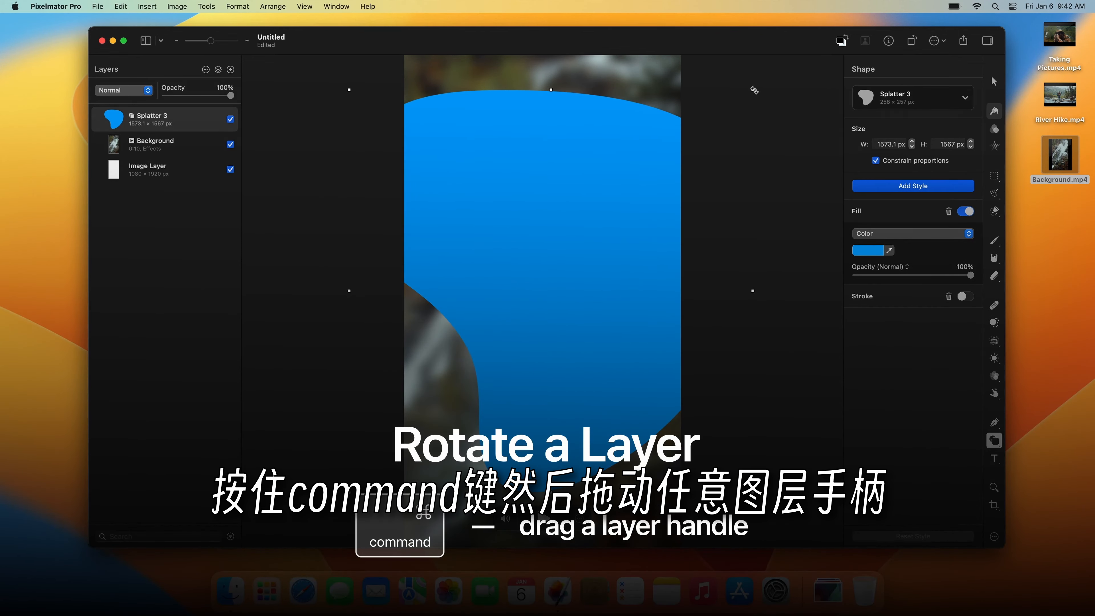
left_click_drag(753, 90, 779, 219)
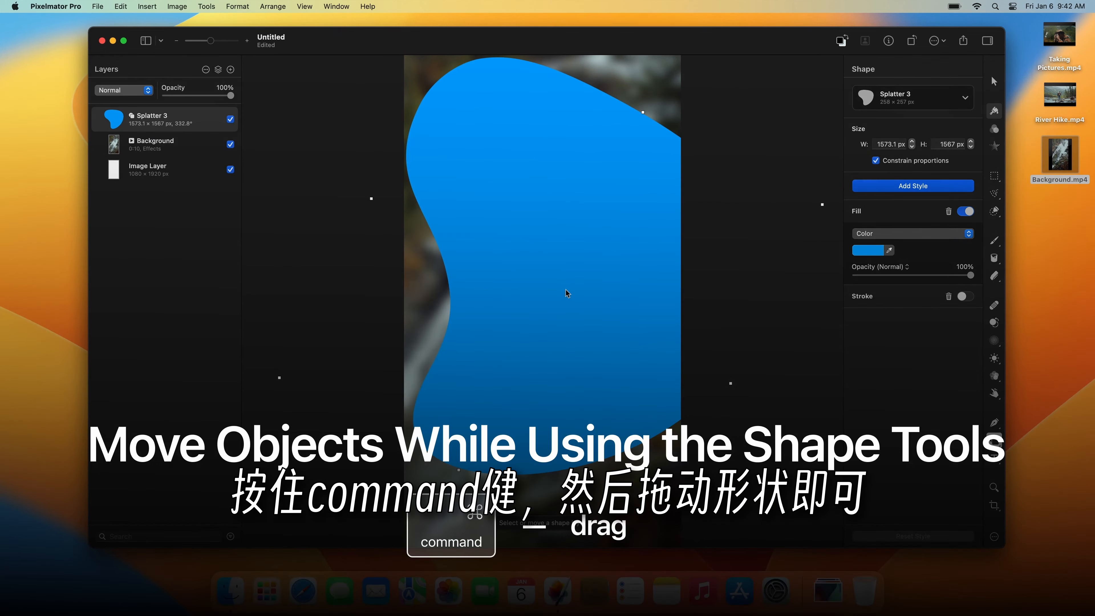
left_click_drag(565, 289, 588, 318)
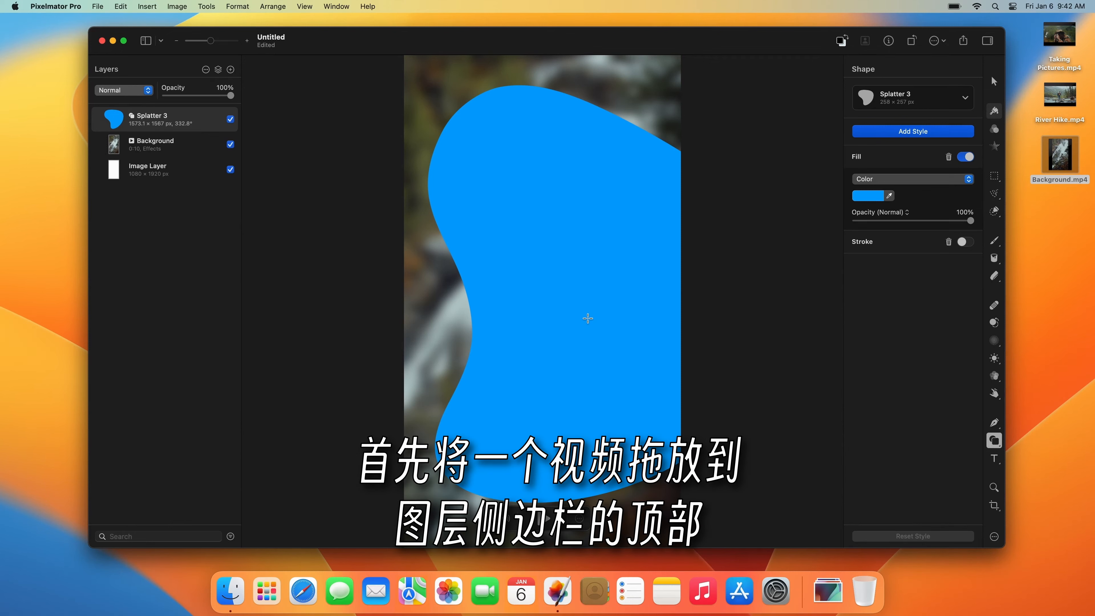
Add River Hike.mp4 as the top layer and clip it to the splatter shape.
left_click_drag(1064, 100, 194, 114)
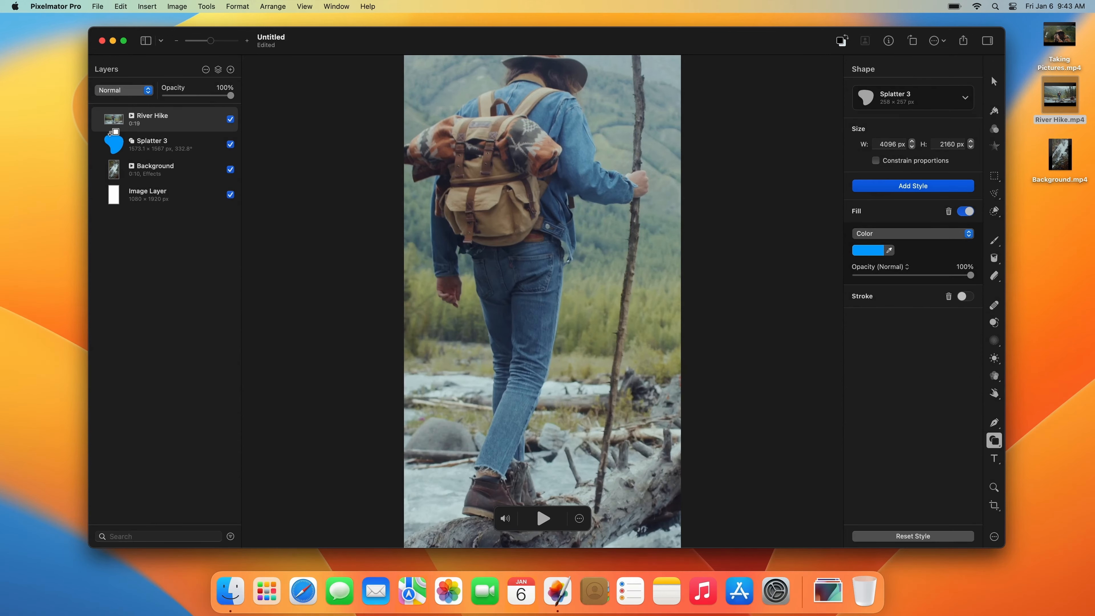
left_click(113, 131, "alt")
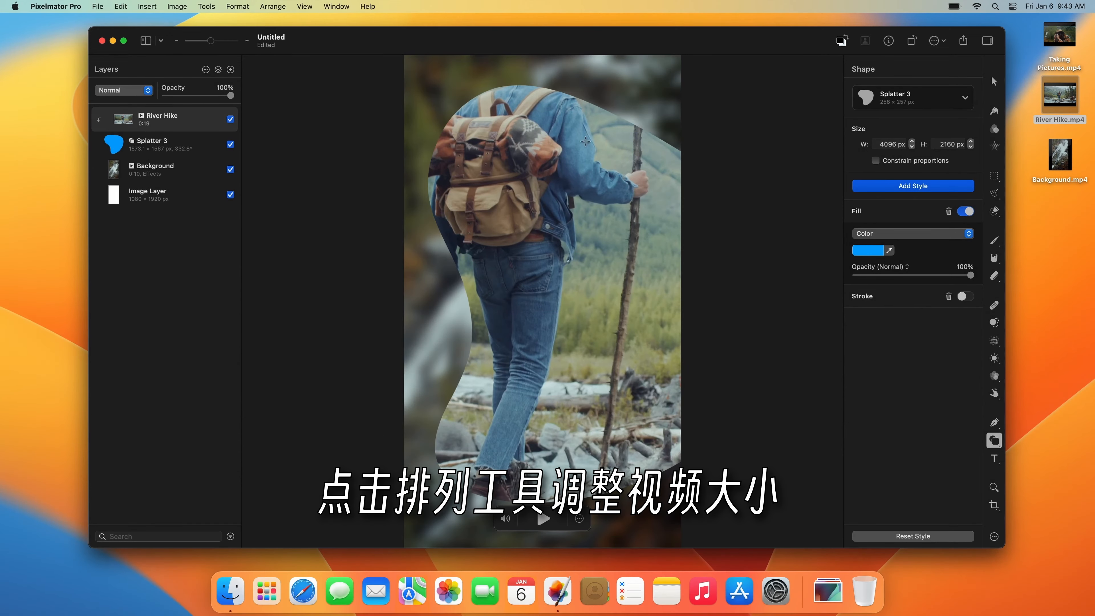
Scale the River Hike video down proportionally to about 3208 × 1692 px so the hiker fits within the splatter shape.
left_click(992, 80)
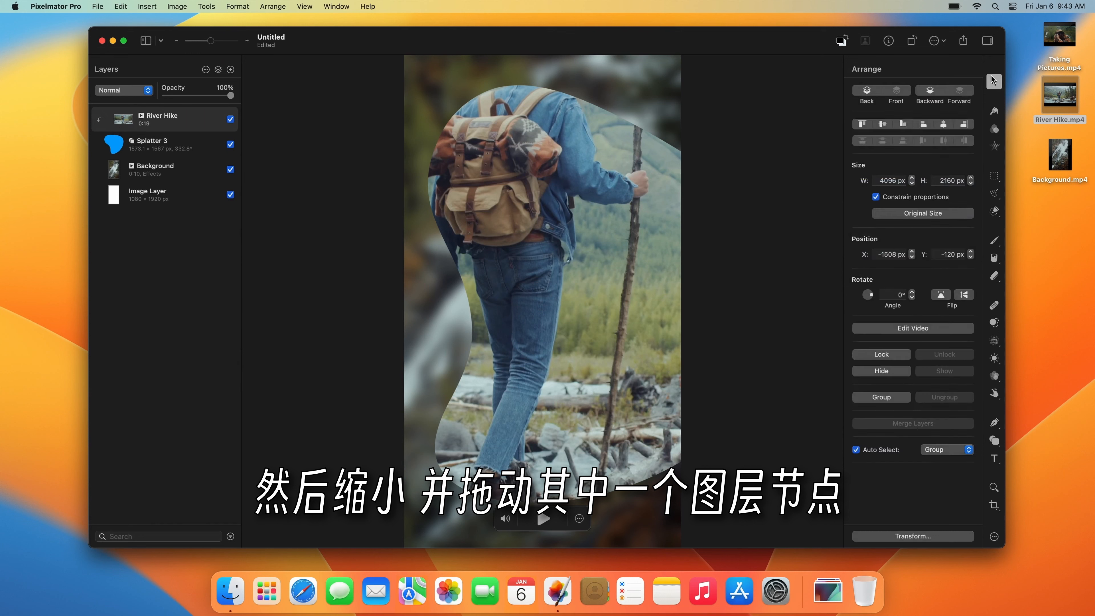
scroll(540, 280, "down", 5)
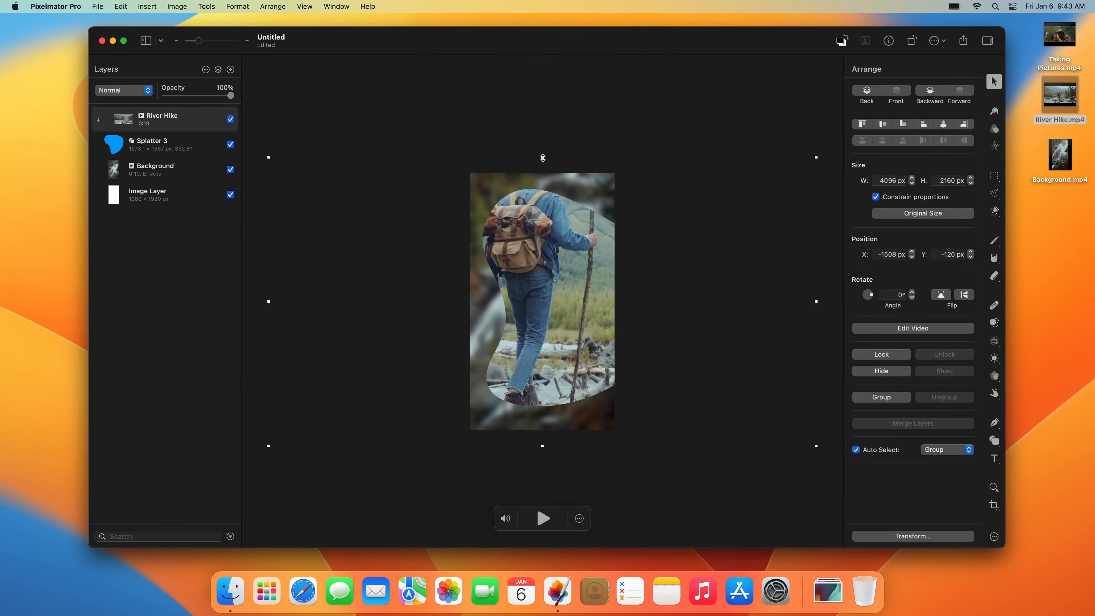
left_click_drag(542, 157, 542, 186)
left_click_drag(542, 444, 543, 411)
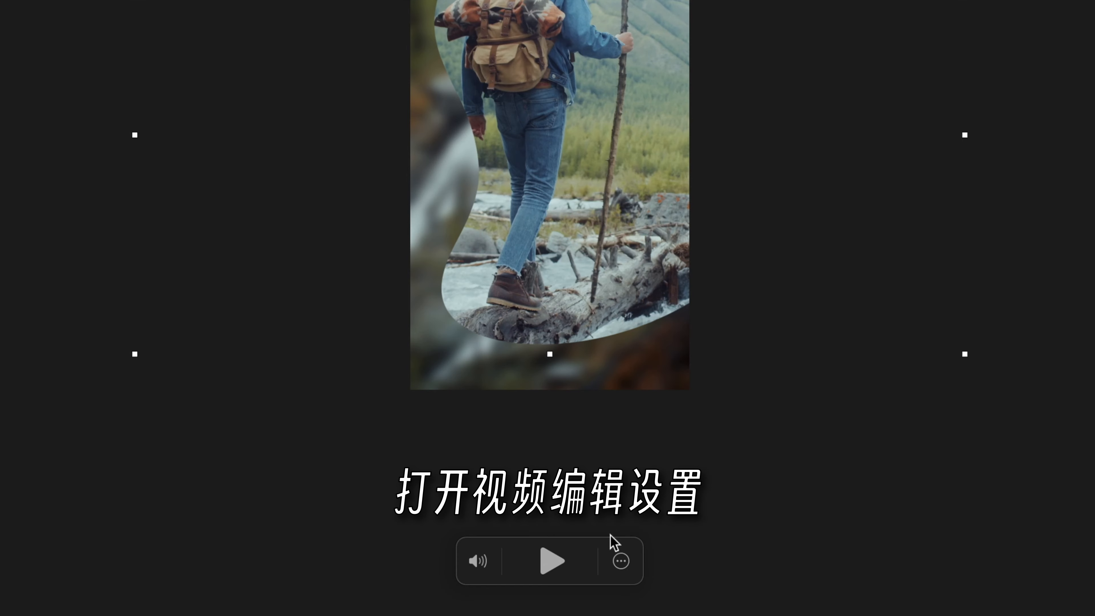
Trim the River Hike video to end at 5 seconds and set its End Behavior to Hide Video.
left_click(579, 519)
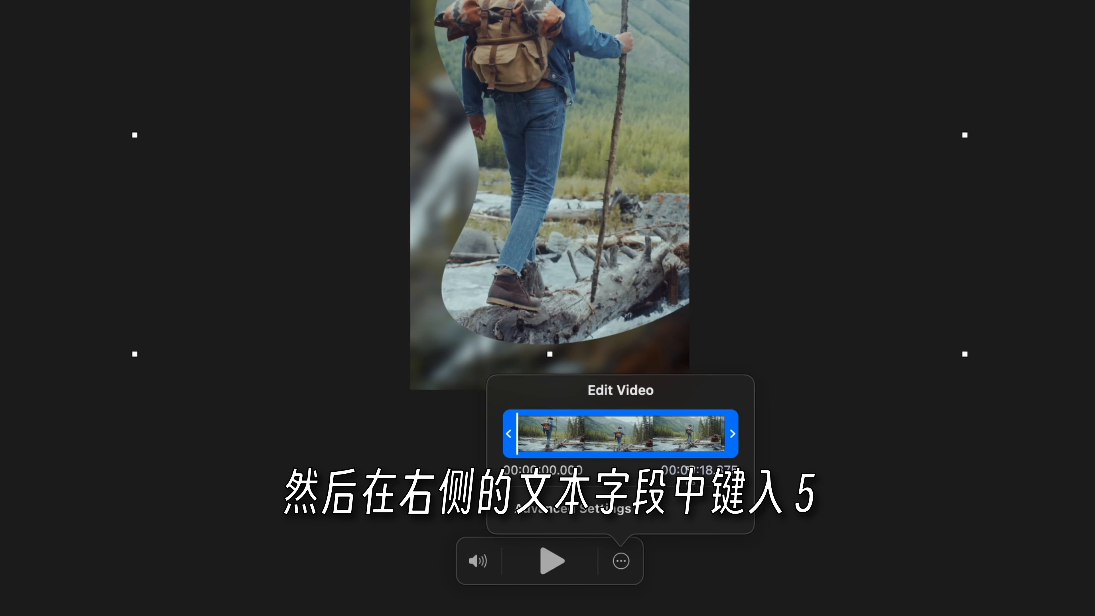
left_click(693, 471)
type("5")
key("Return")
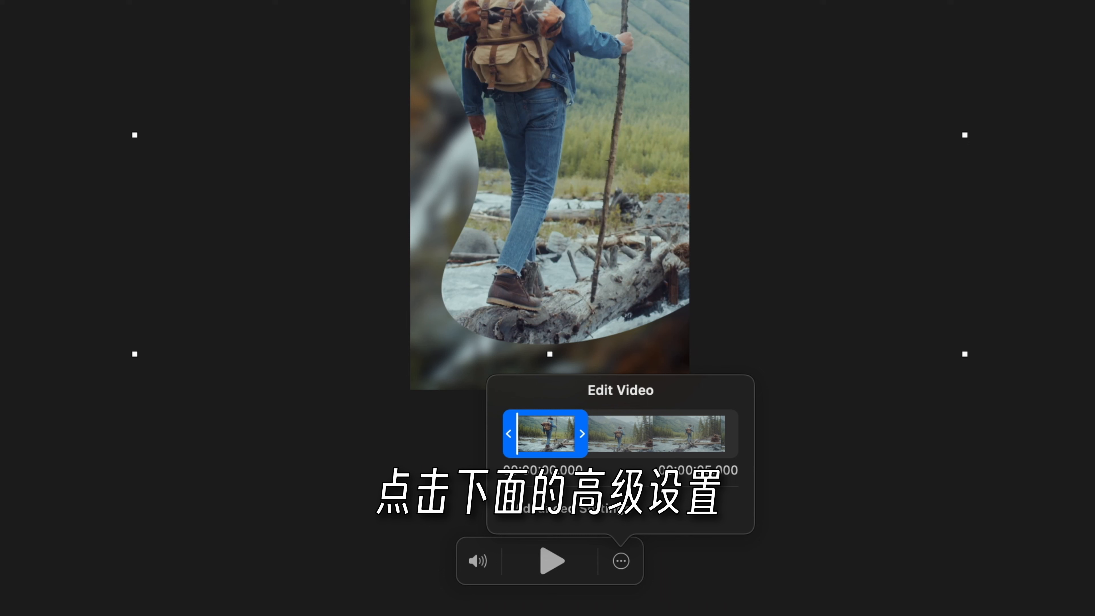
left_click(513, 514)
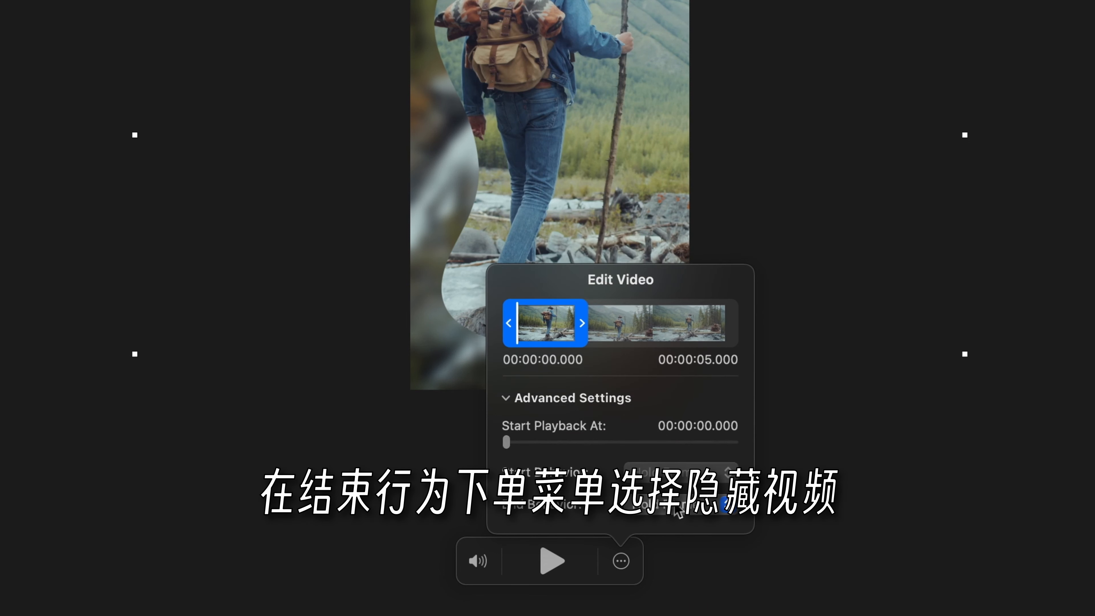
left_click(726, 509)
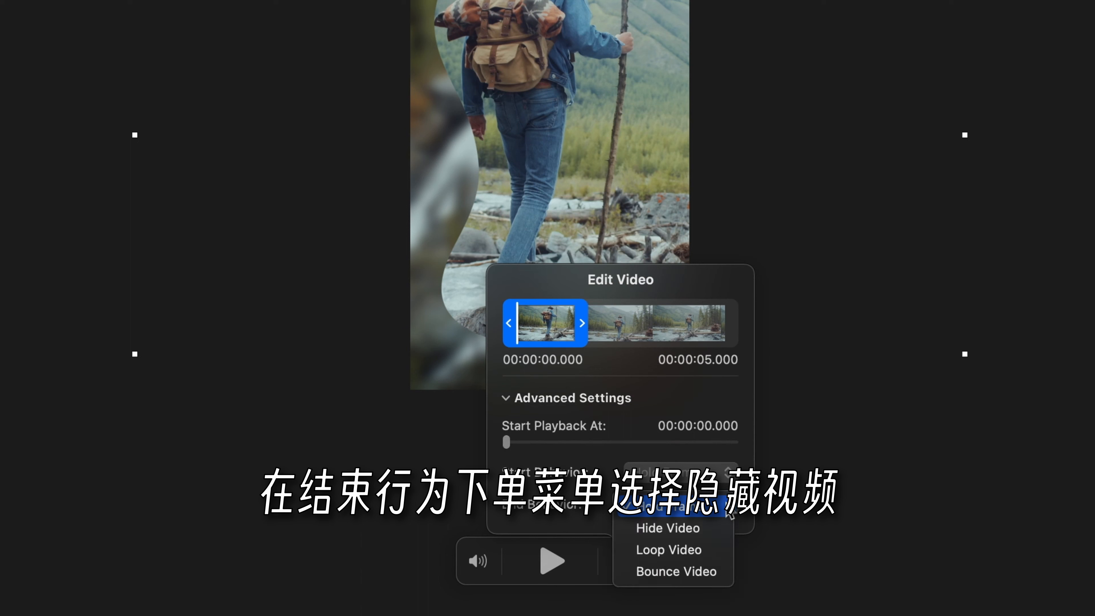
left_click(711, 525)
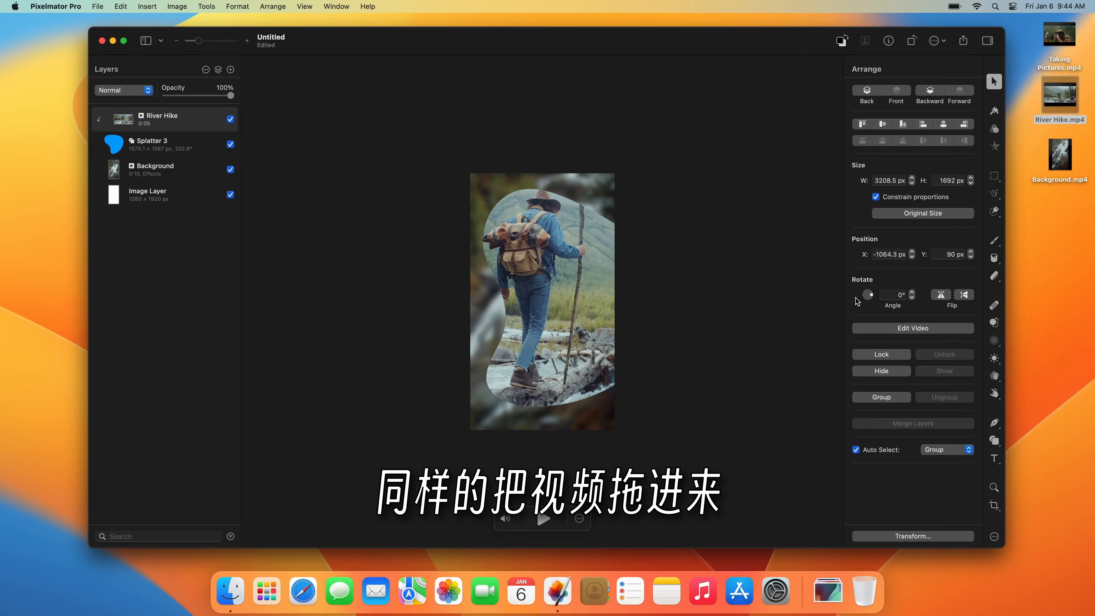
Add Taking Pictures.mp4 as the top layer and clip it to the splatter shape.
left_click_drag(1056, 67, 223, 112)
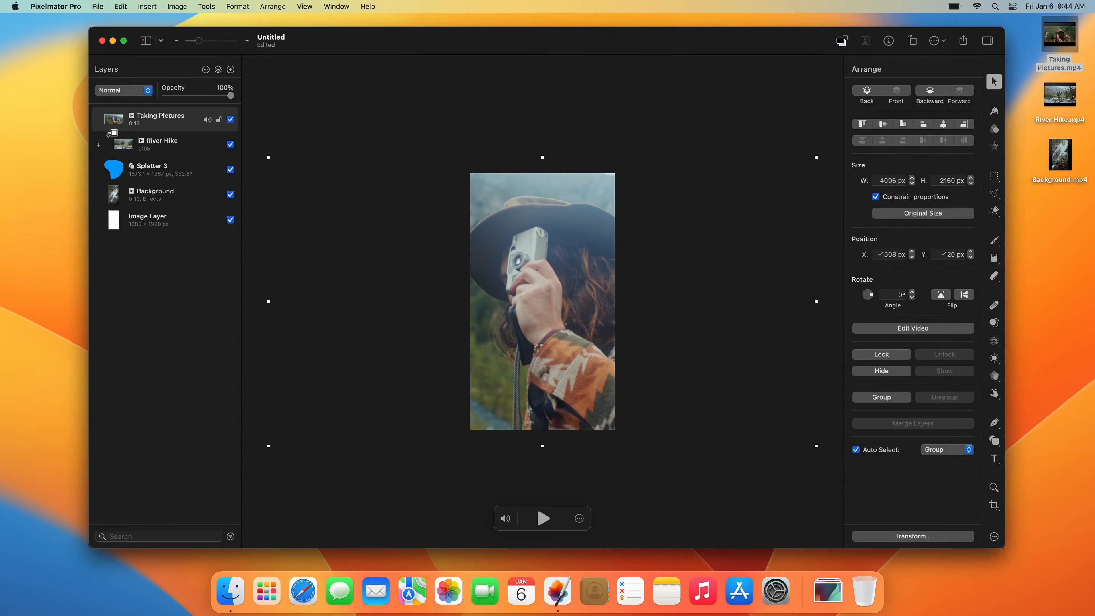
left_click(108, 131, "alt")
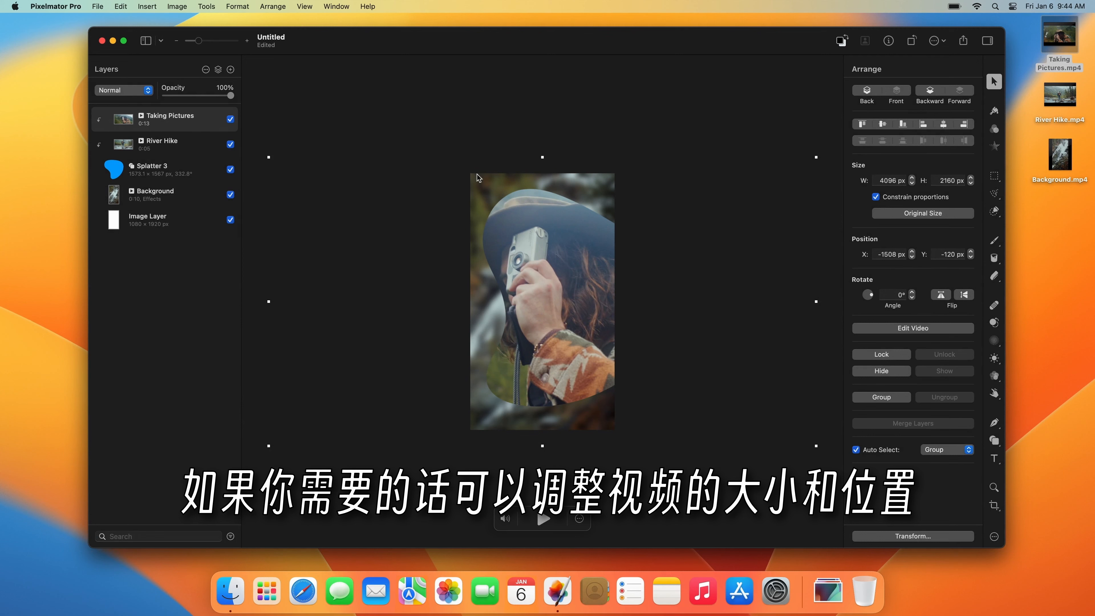
Scale the Taking Pictures video down proportionally to about 3208 × 1692 px and shift it sideways to about X -997 px within the splatter shape.
left_click_drag(543, 158, 542, 185)
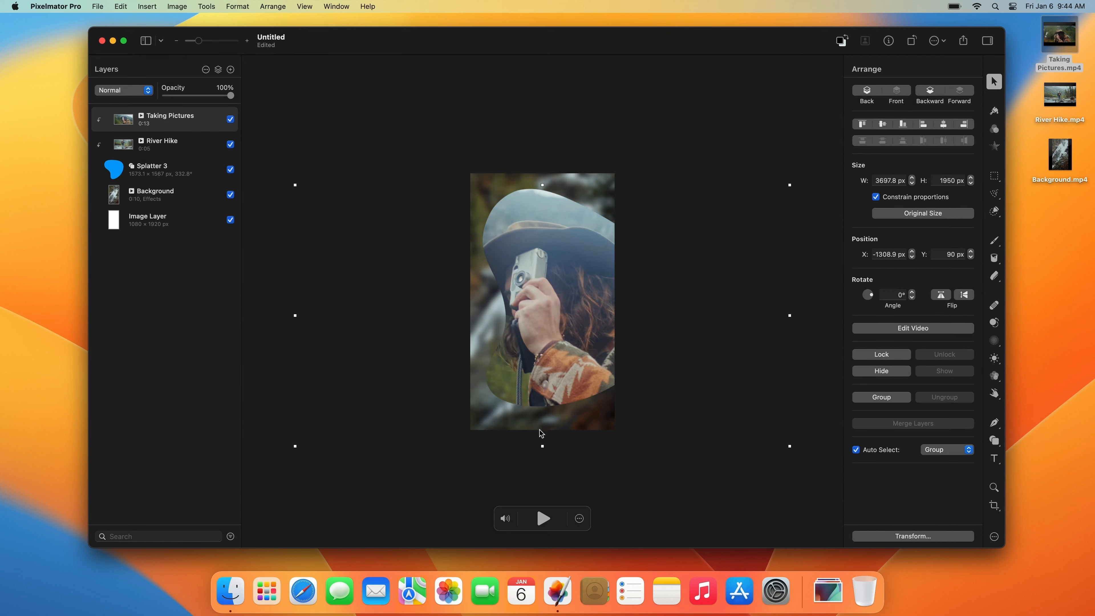
left_click_drag(542, 445, 543, 413)
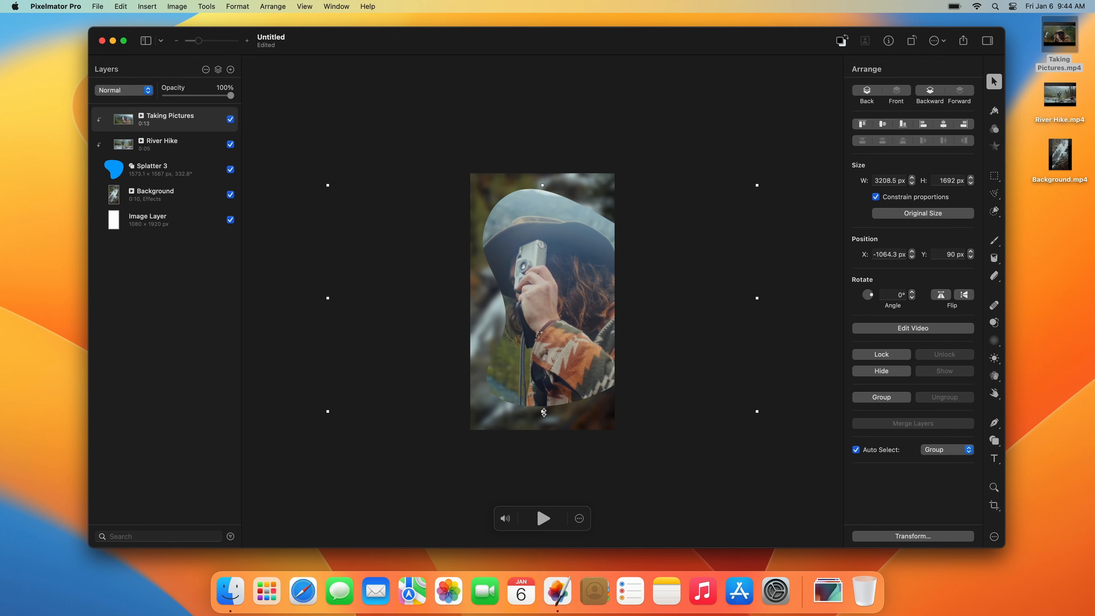
left_click_drag(544, 361, 552, 357)
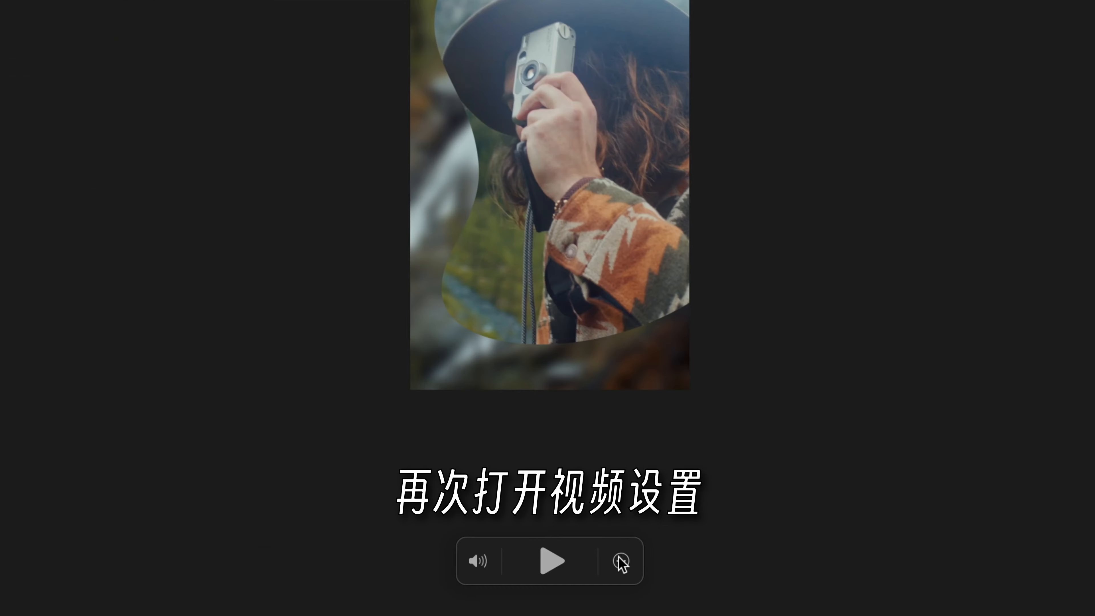
Trim the Taking Pictures video so that it starts at 8 seconds.
left_click(621, 561)
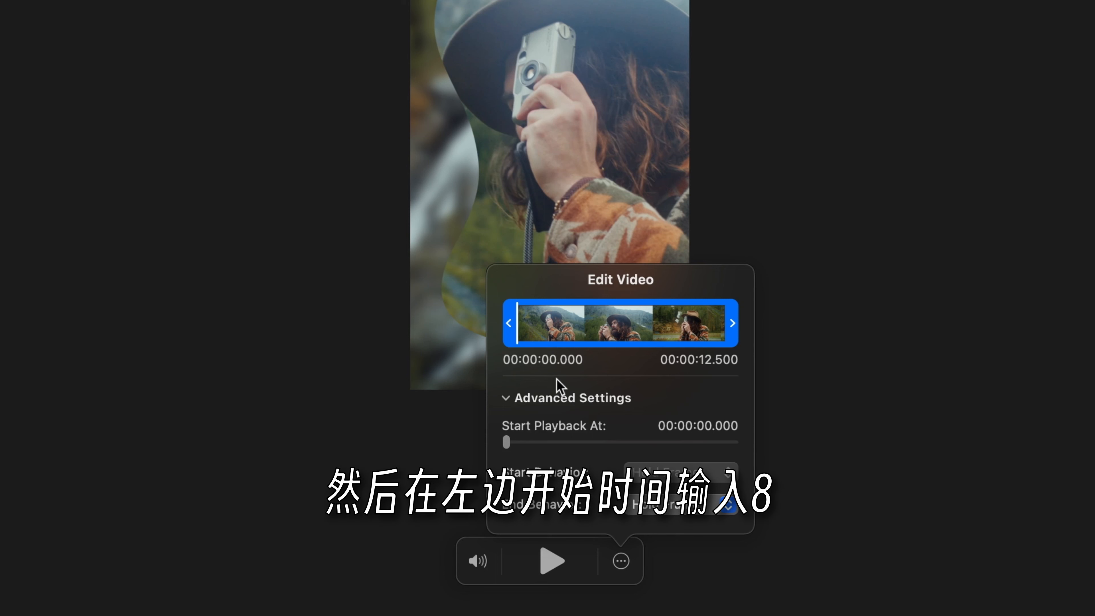
left_click(555, 359)
left_click(556, 359)
type("8")
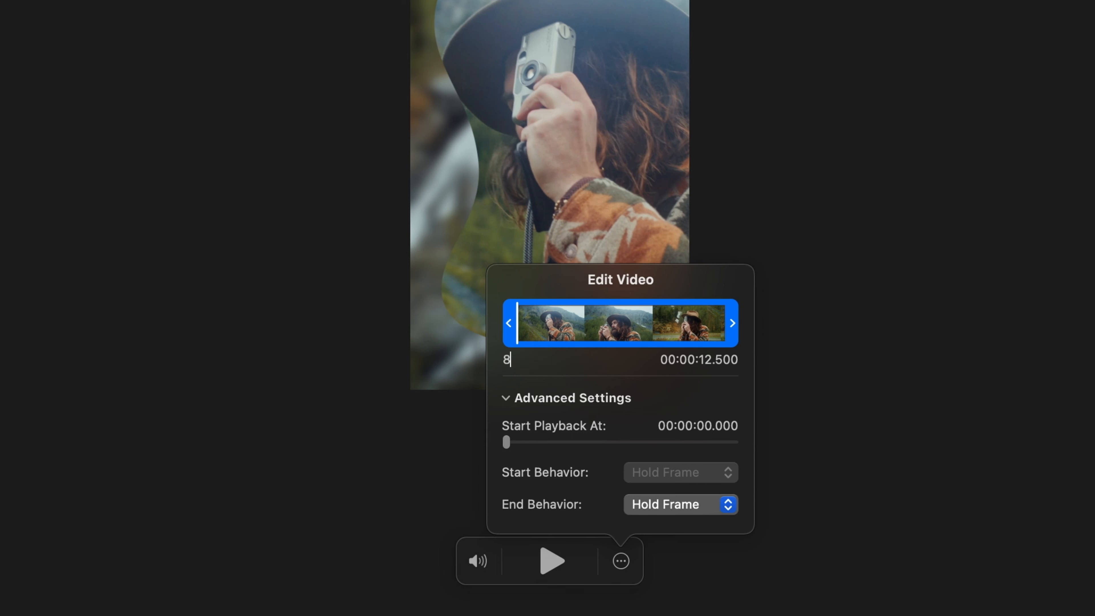
key("Return")
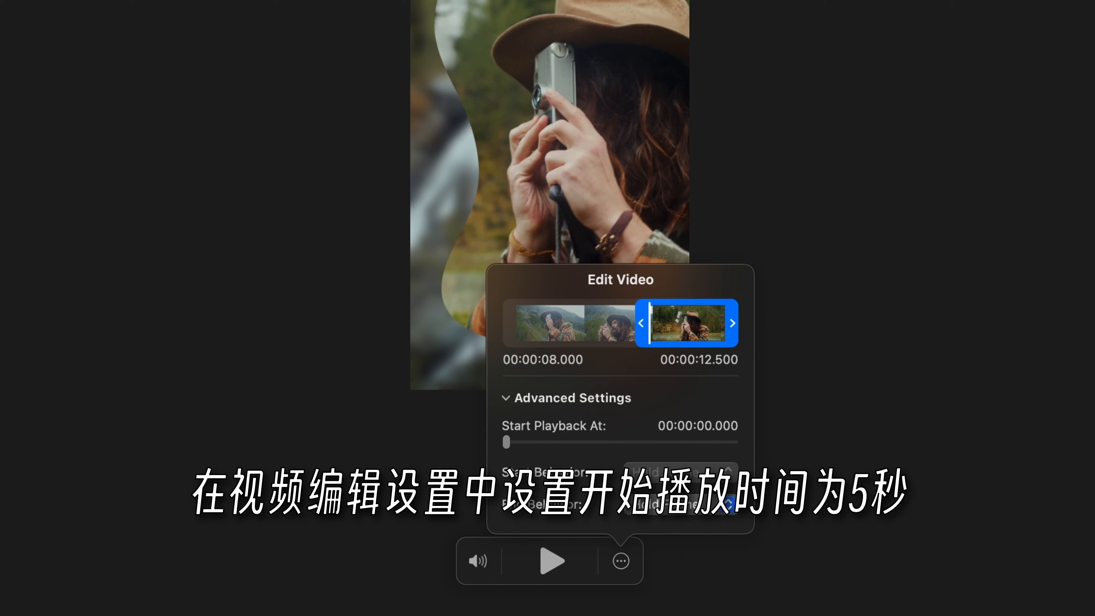
Start playback of the Taking Pictures video at 5 seconds and set its Start Behavior to Hide Video.
left_click(687, 427)
type("5")
key("Return")
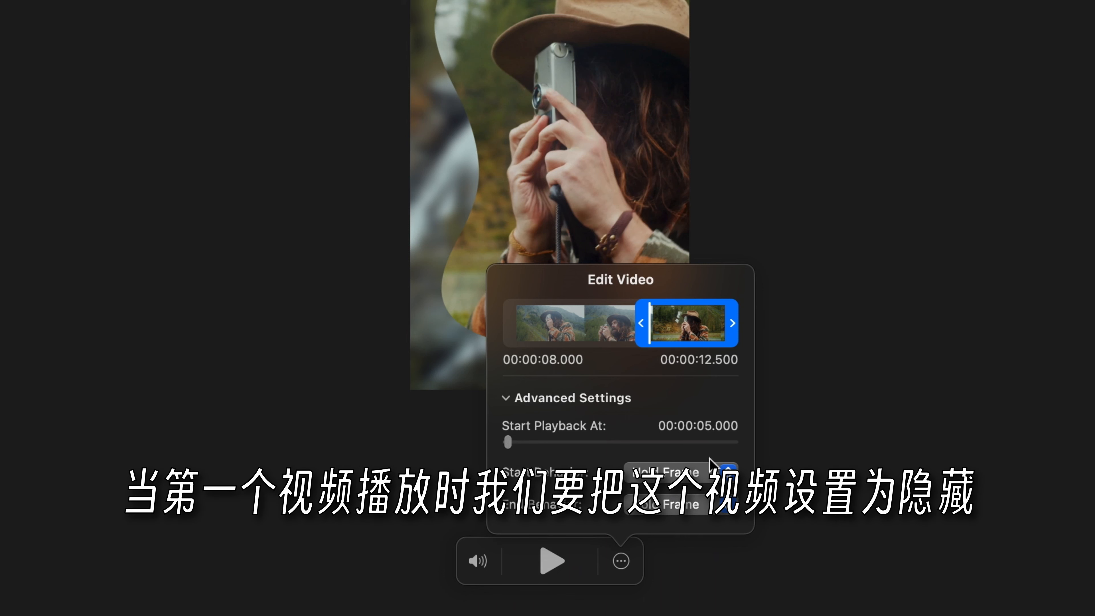
left_click(729, 472)
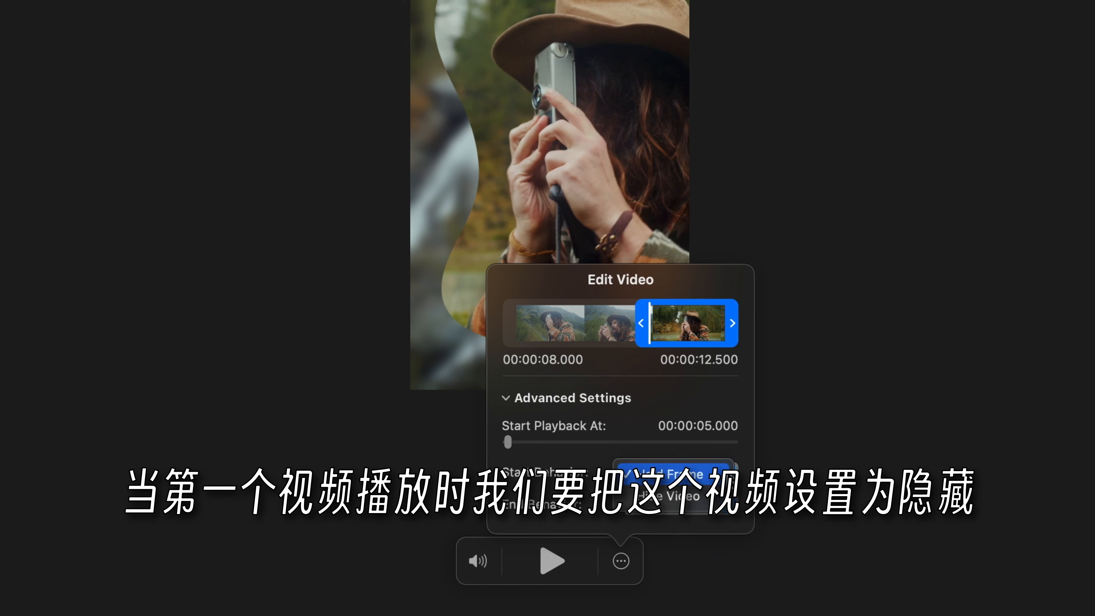
left_click(720, 501)
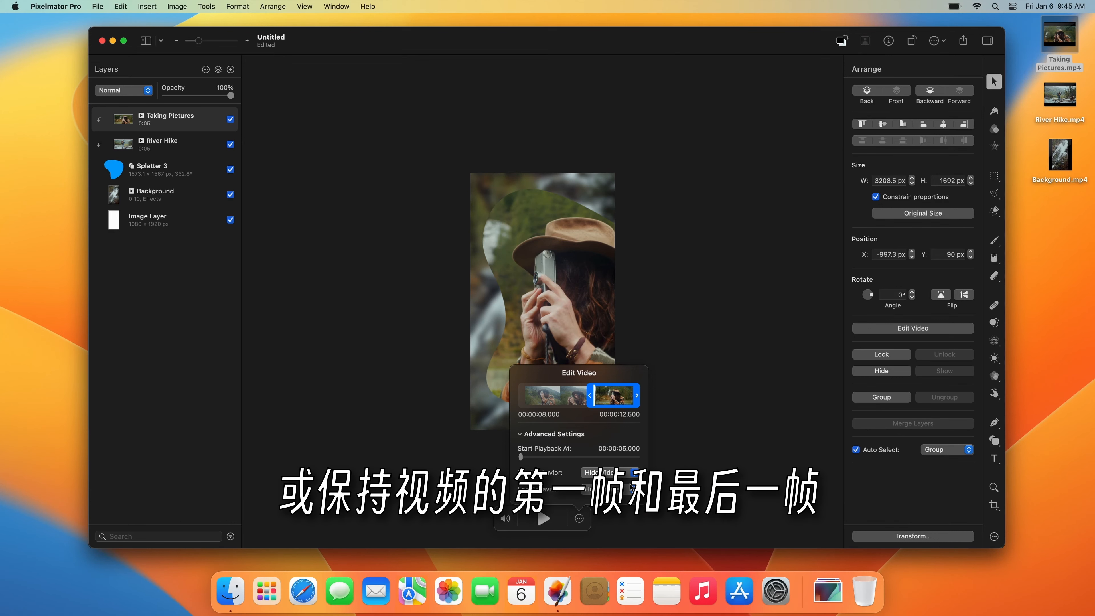
key("Escape")
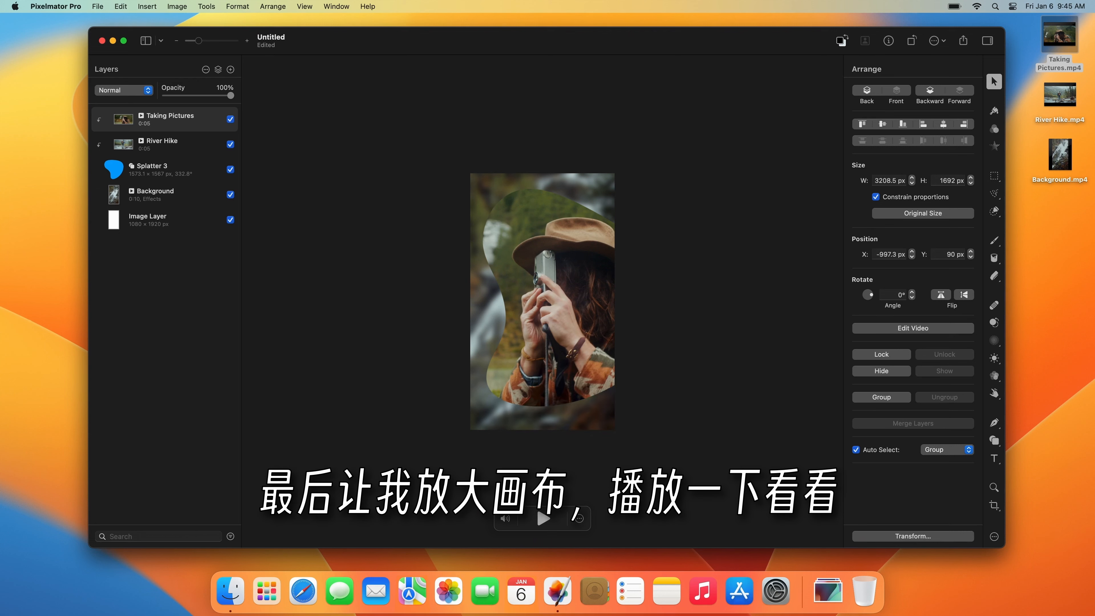
Play the composition on an enlarged canvas to check the transition between the two hiking clips, and pause it.
key("super+equal")
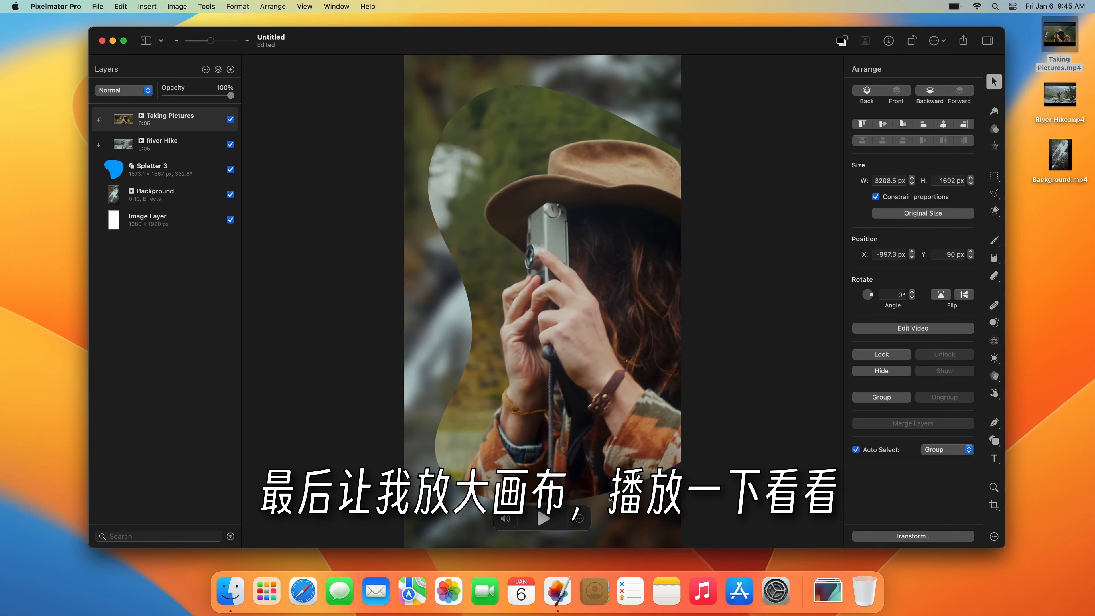
left_click(549, 520)
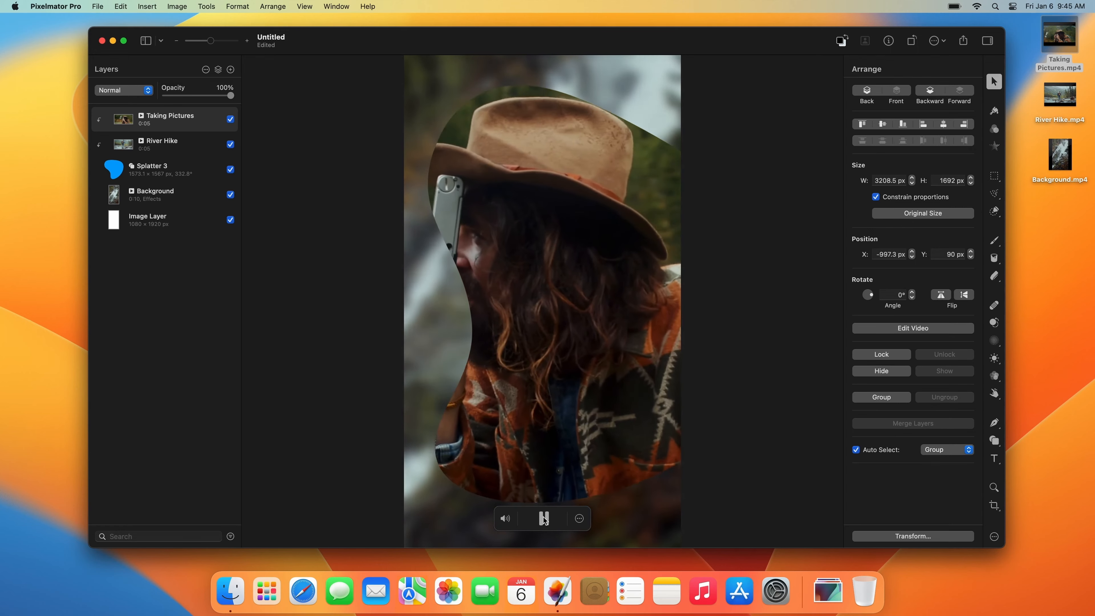
left_click(544, 518)
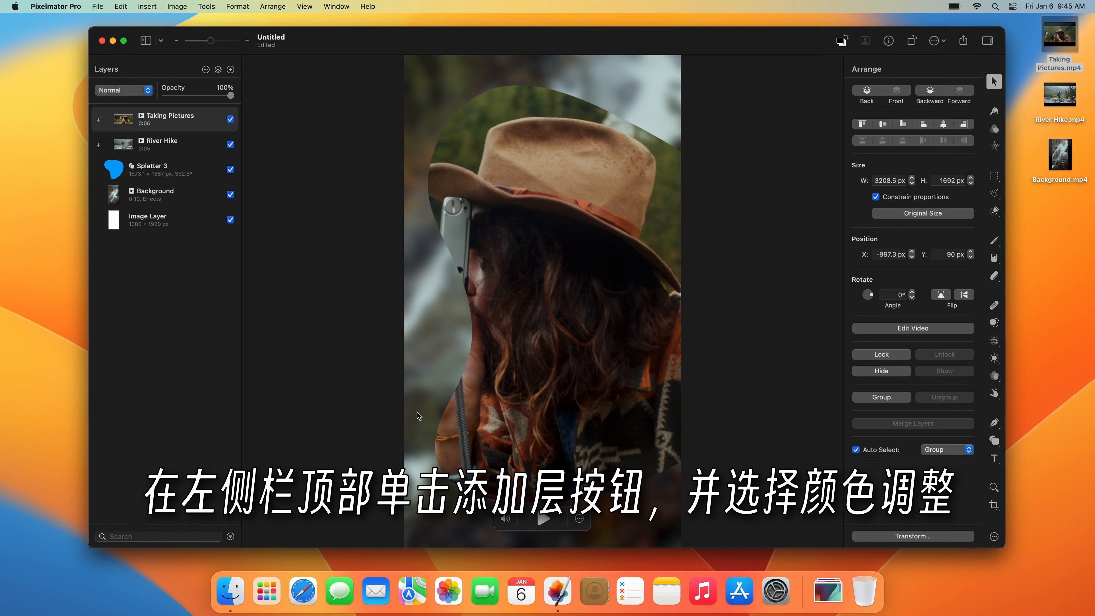
Add a Color Adjustments layer above all videos and apply the Duotone LUT Blue-Yellow to it.
left_click(218, 69)
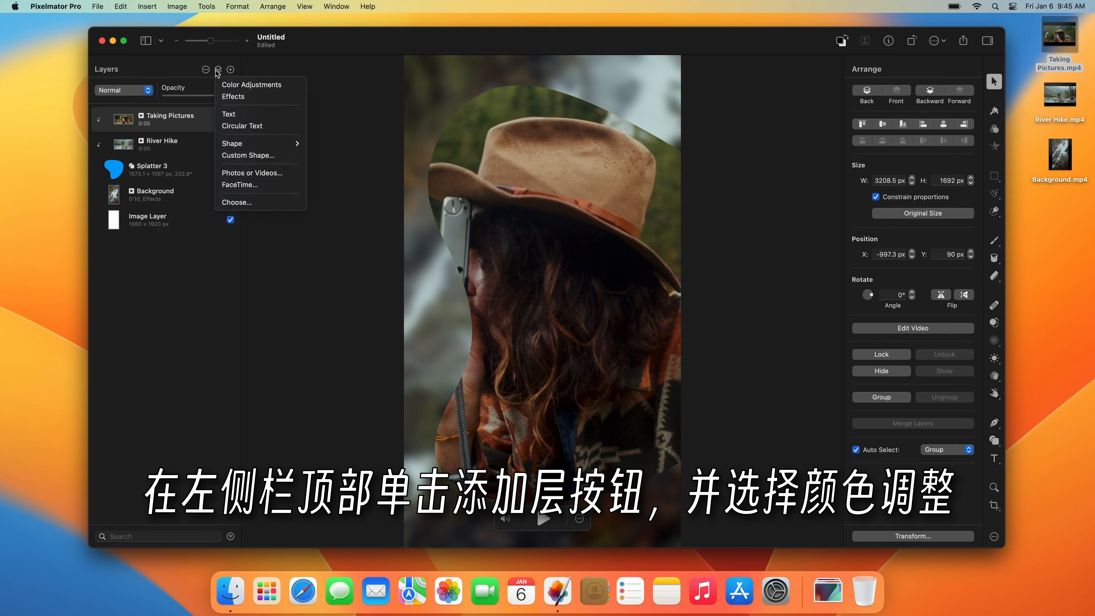
left_click(223, 85)
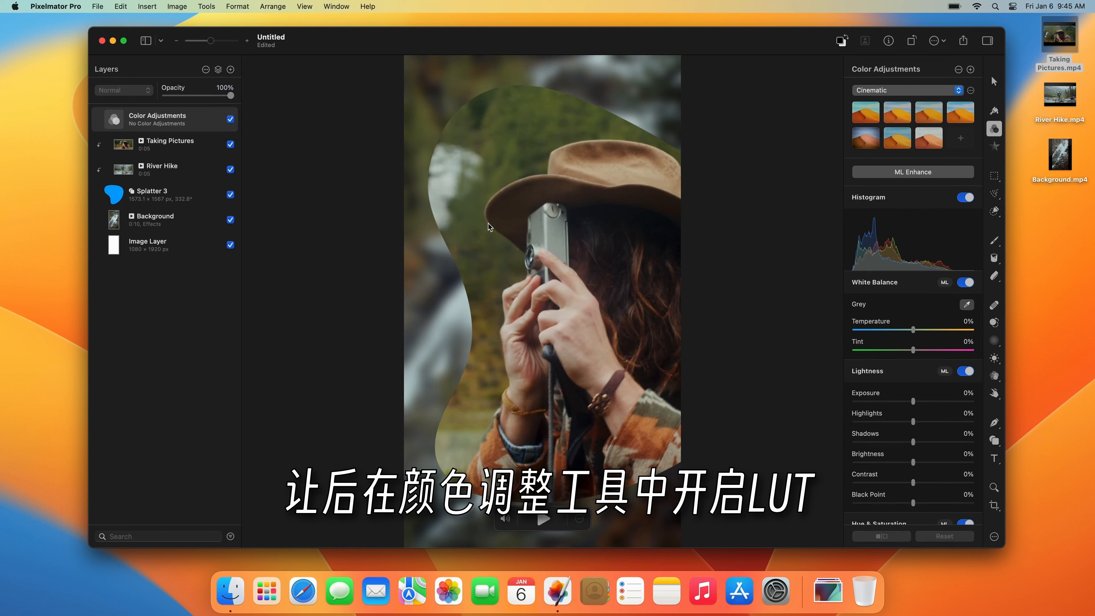
scroll(898, 279, "down", 15)
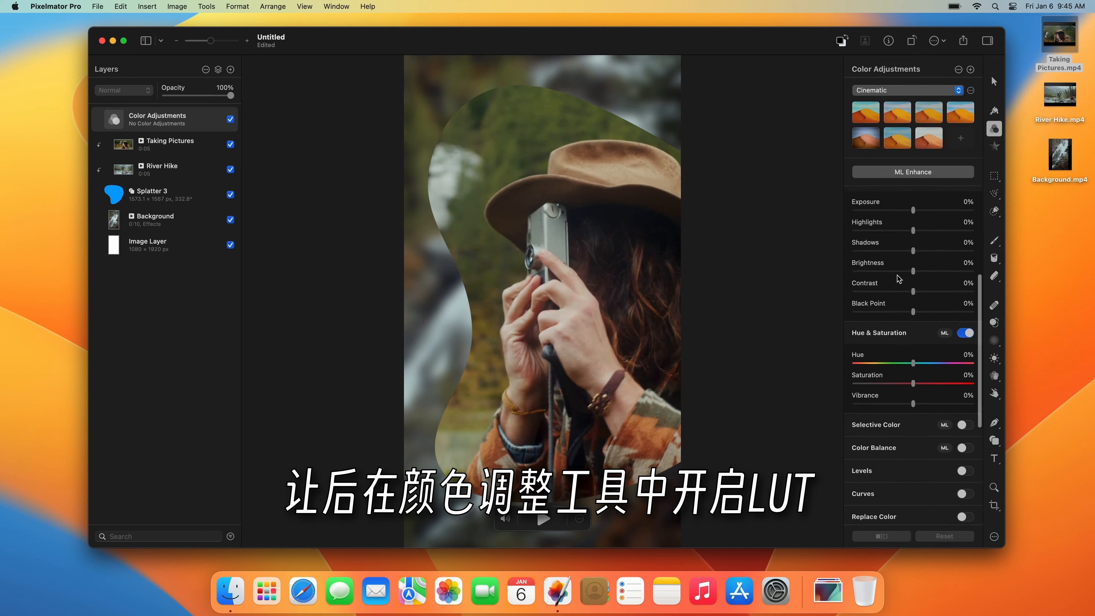
scroll(898, 280, "down", 2)
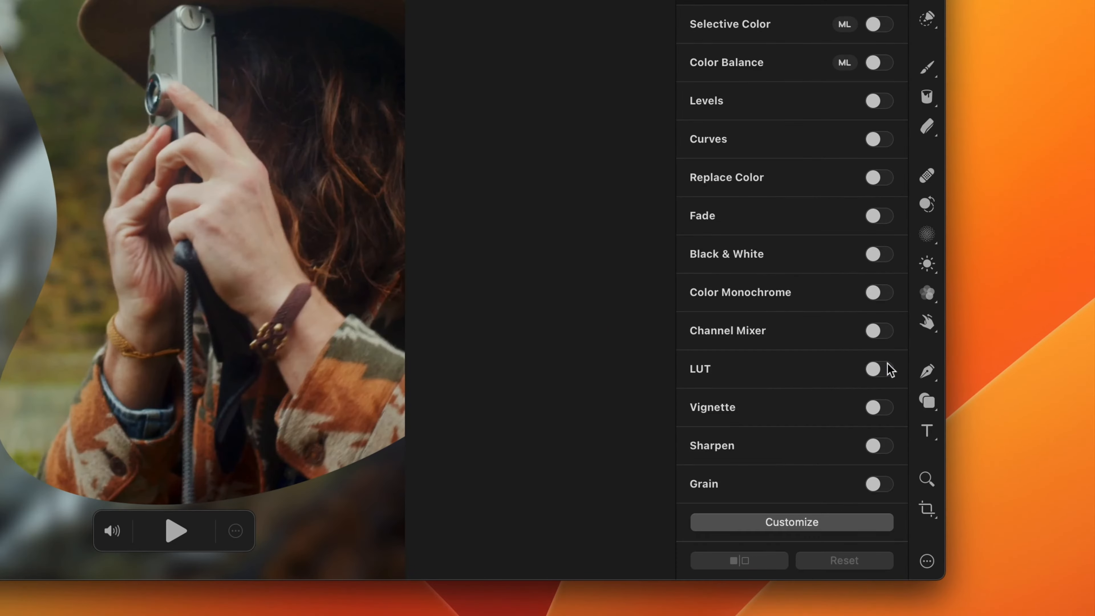
left_click(887, 369)
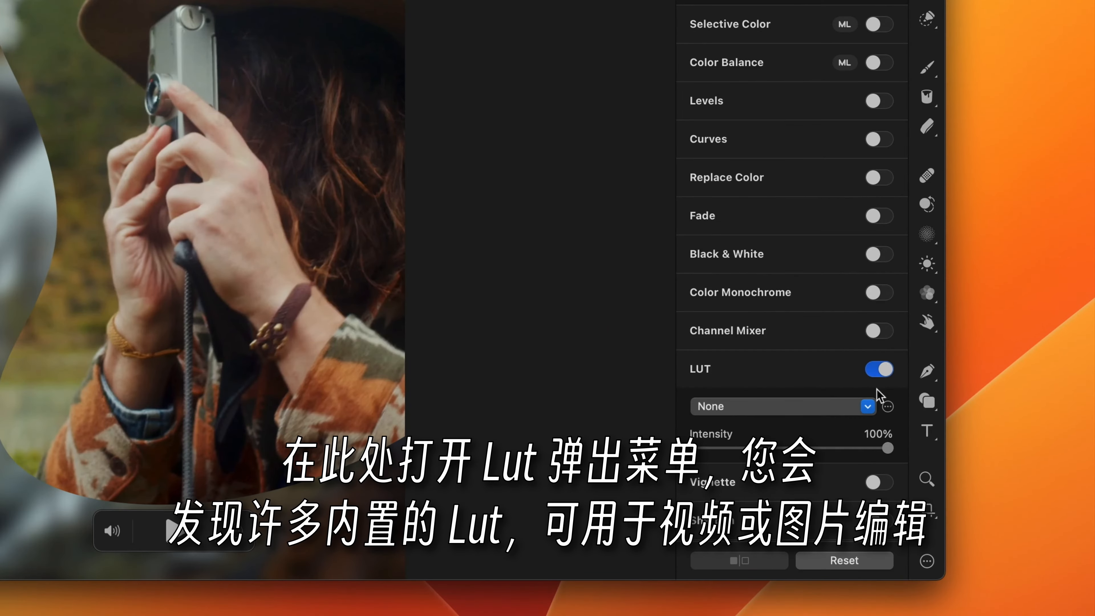
left_click(868, 406)
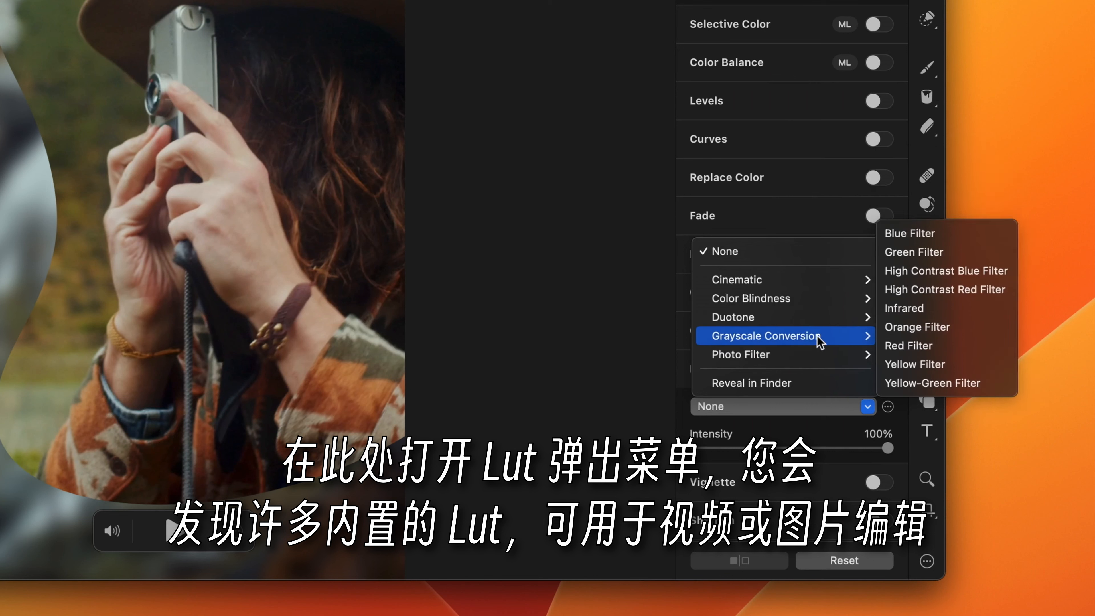
mouse_move(812, 320)
mouse_move(799, 281)
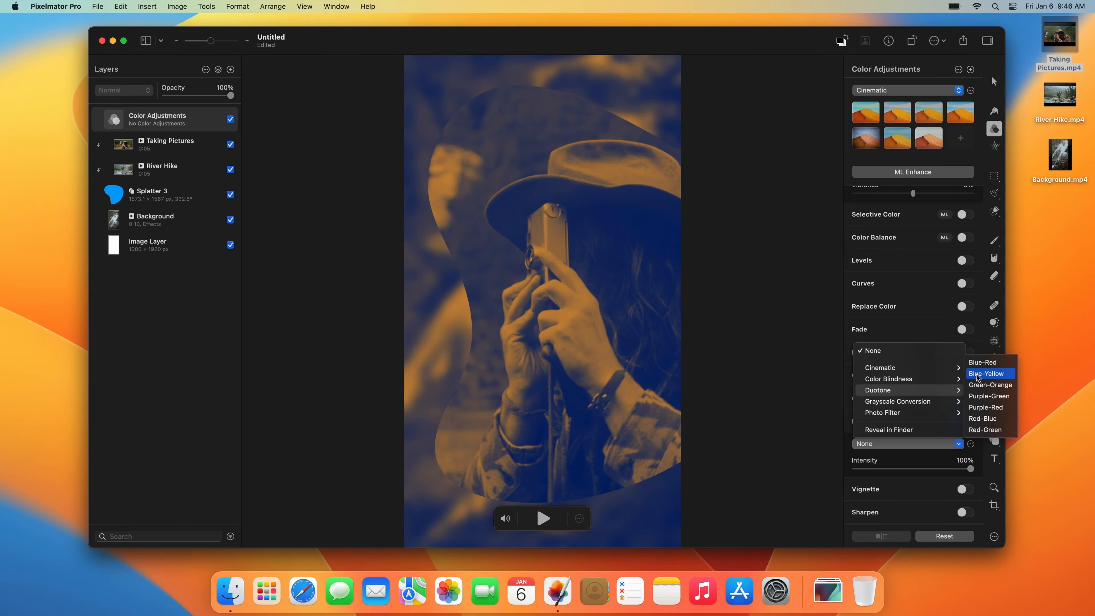
left_click(909, 289)
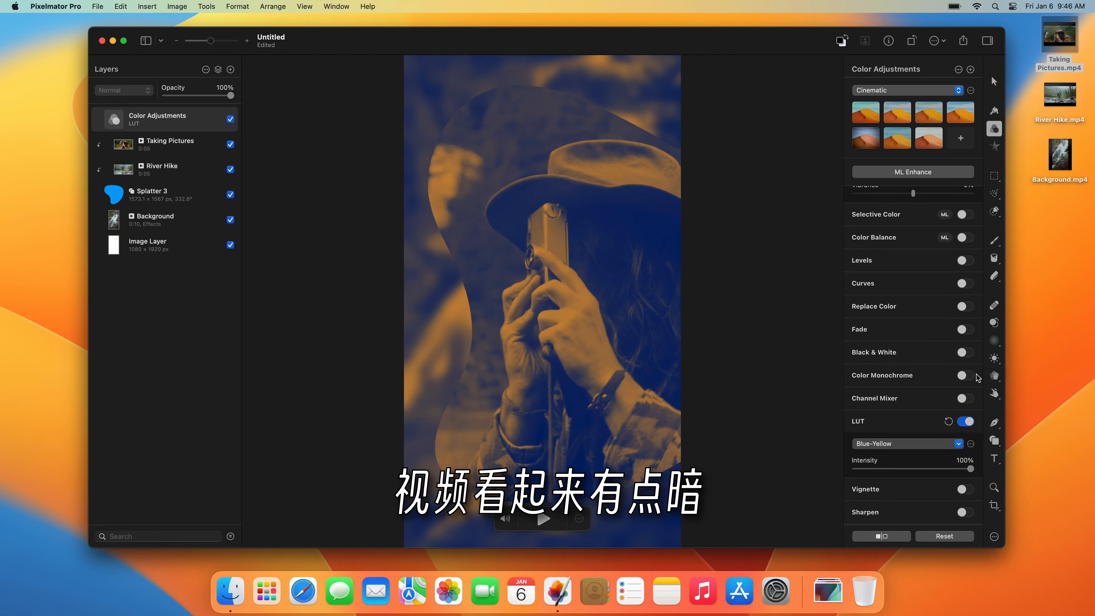
Brighten the Color Adjustments layer by setting Exposure to 30% and Brightness to 12%.
scroll(916, 327, "up", 10)
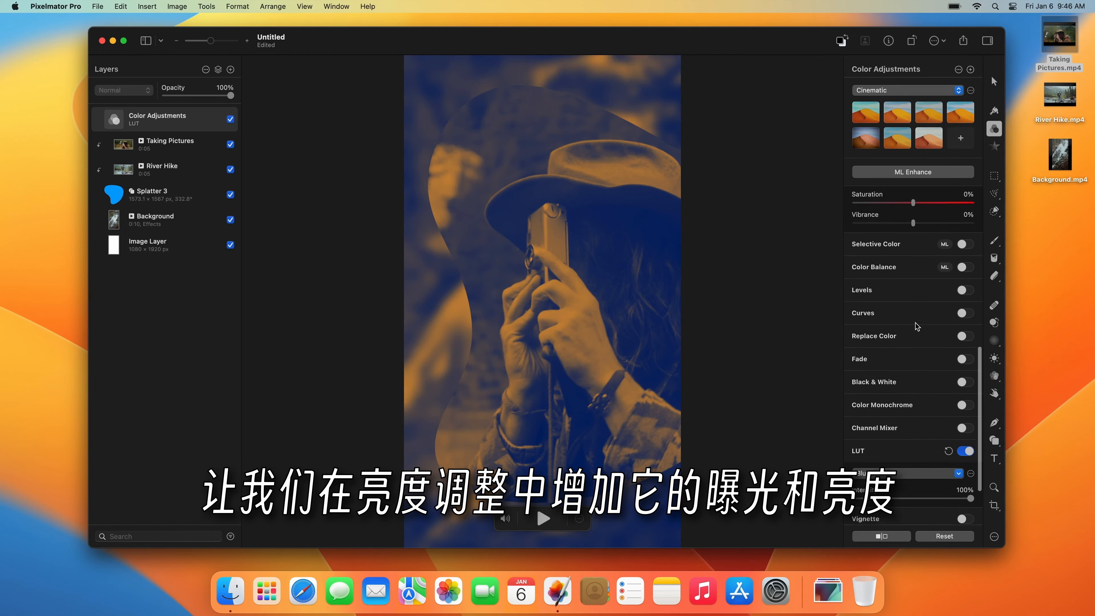
scroll(916, 326, "up", 3)
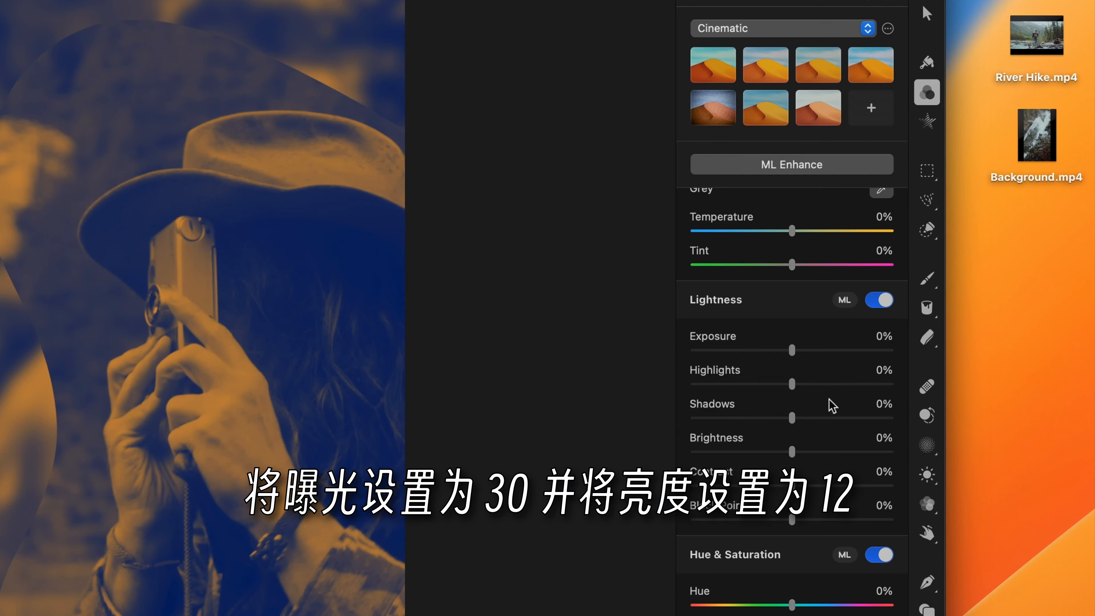
left_click(875, 337)
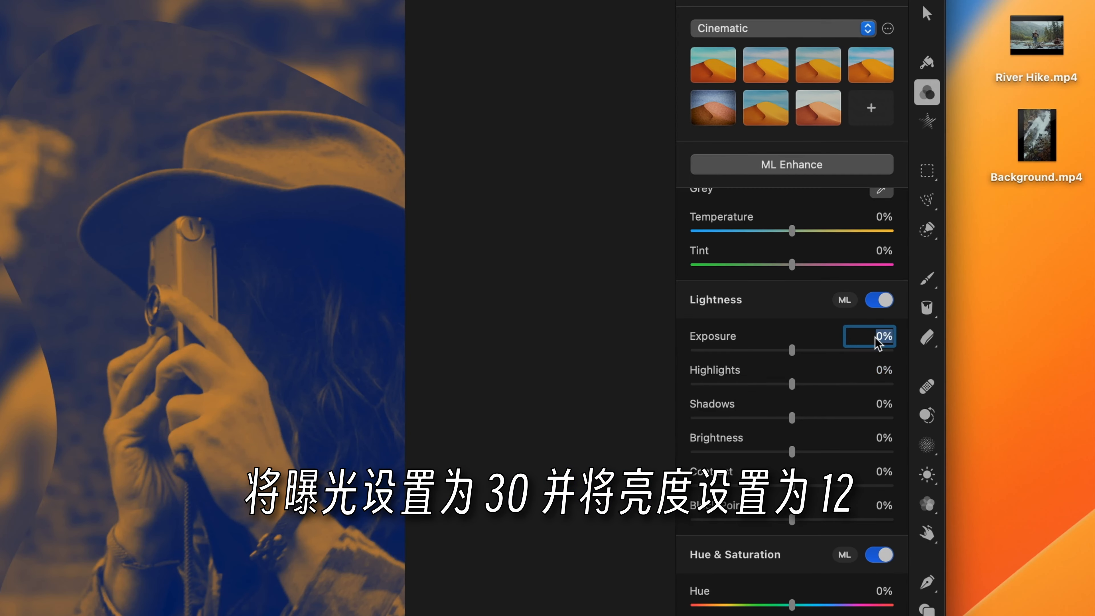
type("30")
key("Return")
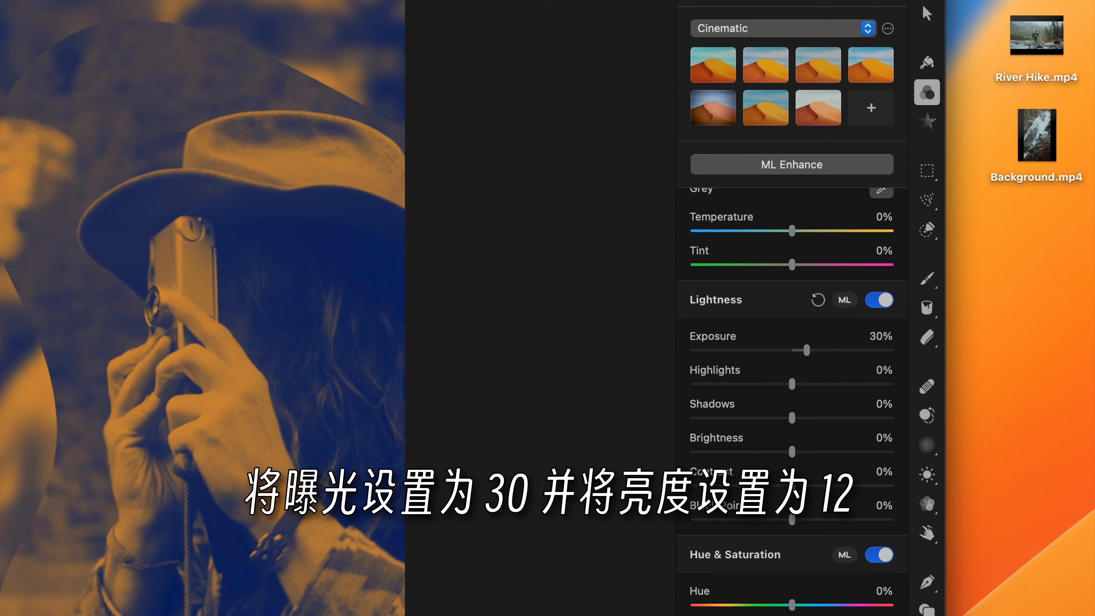
left_click(883, 438)
type("12")
key("Return")
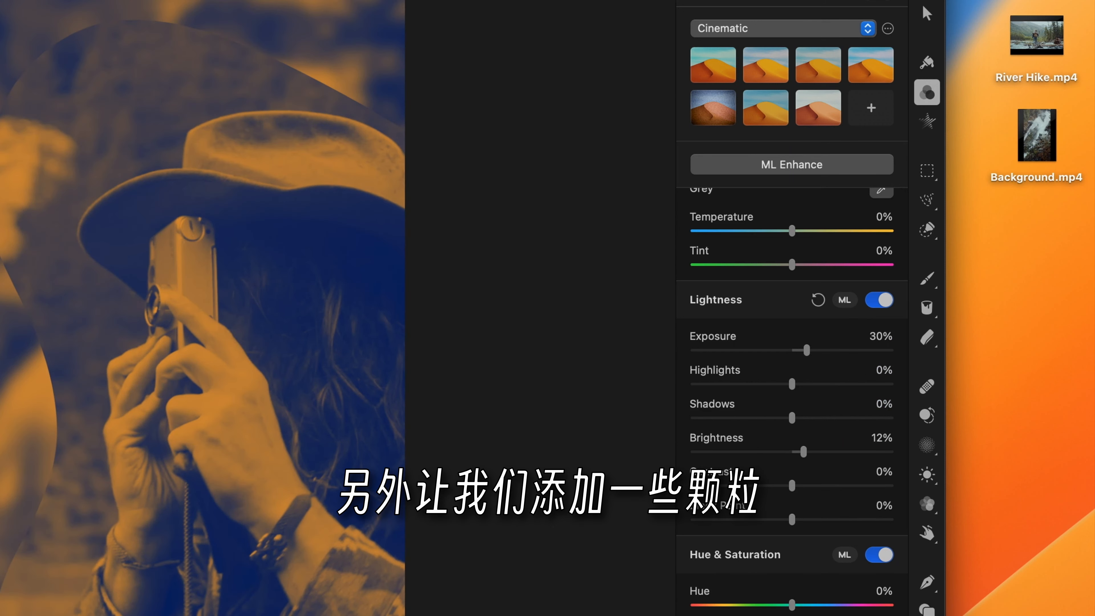
Enable Grain on the Color Adjustments layer with a size of 15% and an intensity of 25%.
scroll(836, 444, "down", 10)
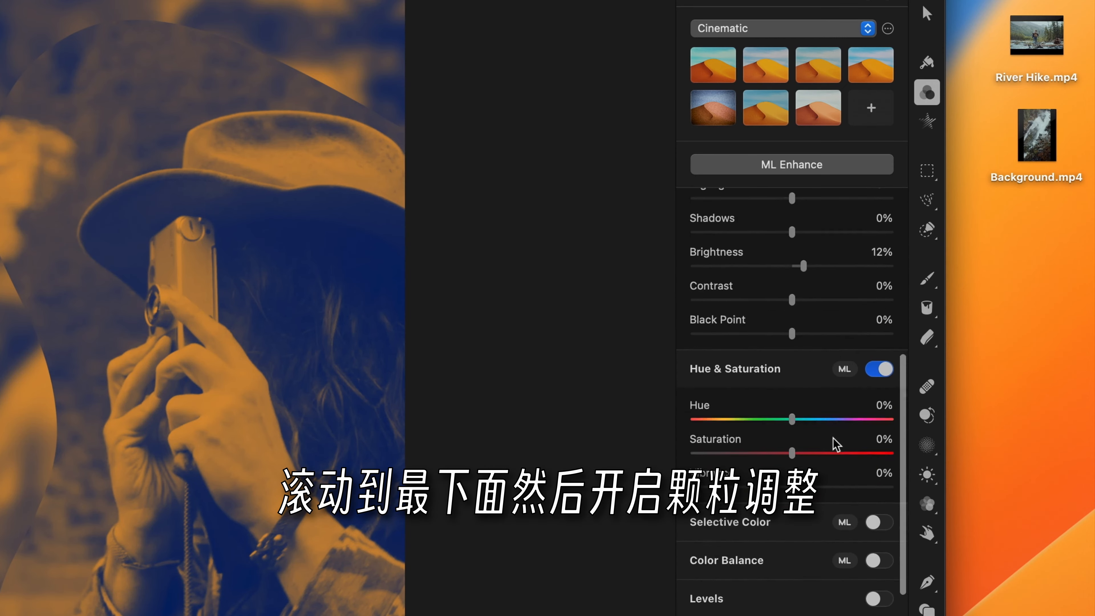
scroll(835, 444, "down", 8)
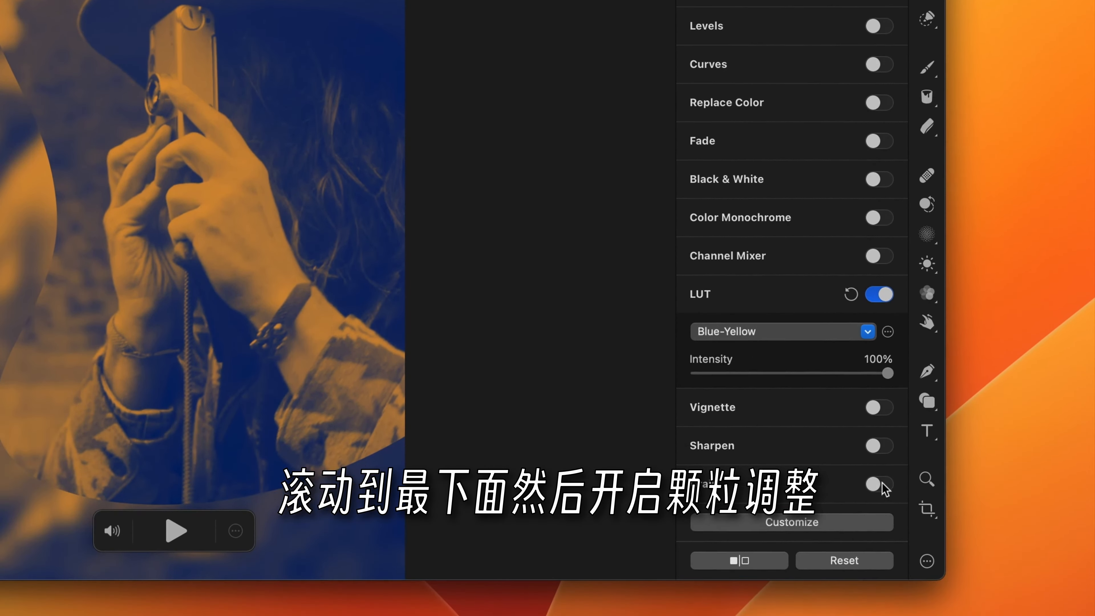
left_click(880, 485)
scroll(883, 482, "down", 3)
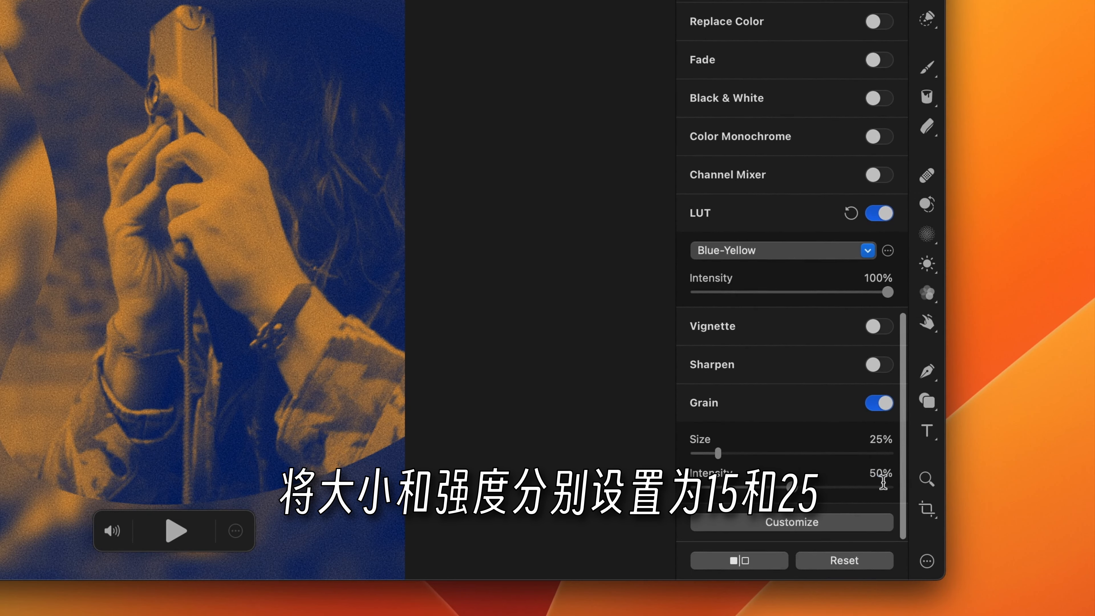
left_click(874, 439)
type("15")
key("Return")
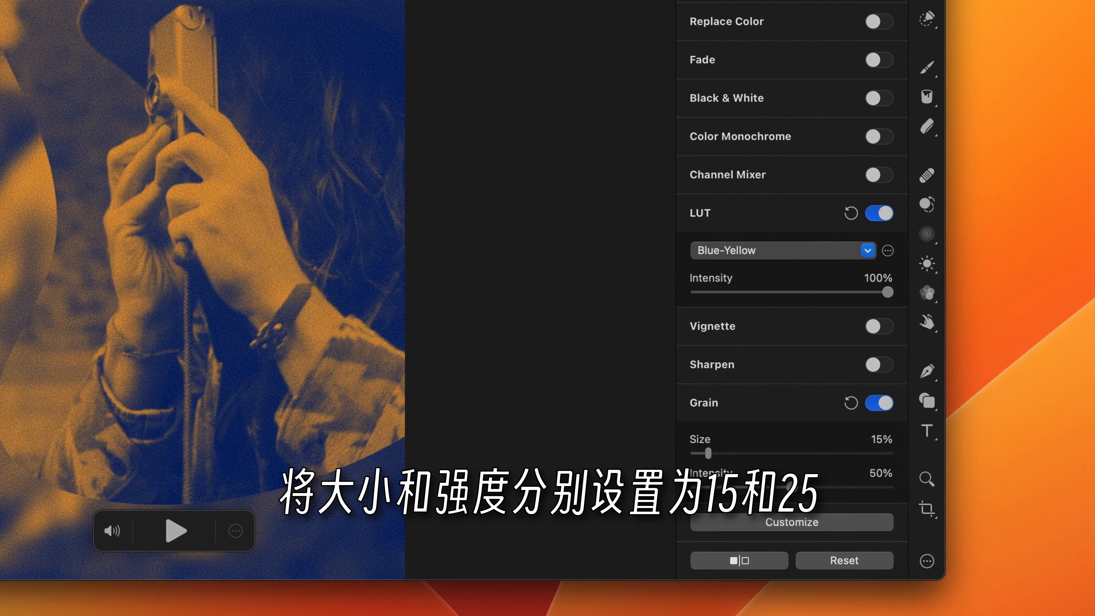
left_click(881, 473)
type("25")
key("Return")
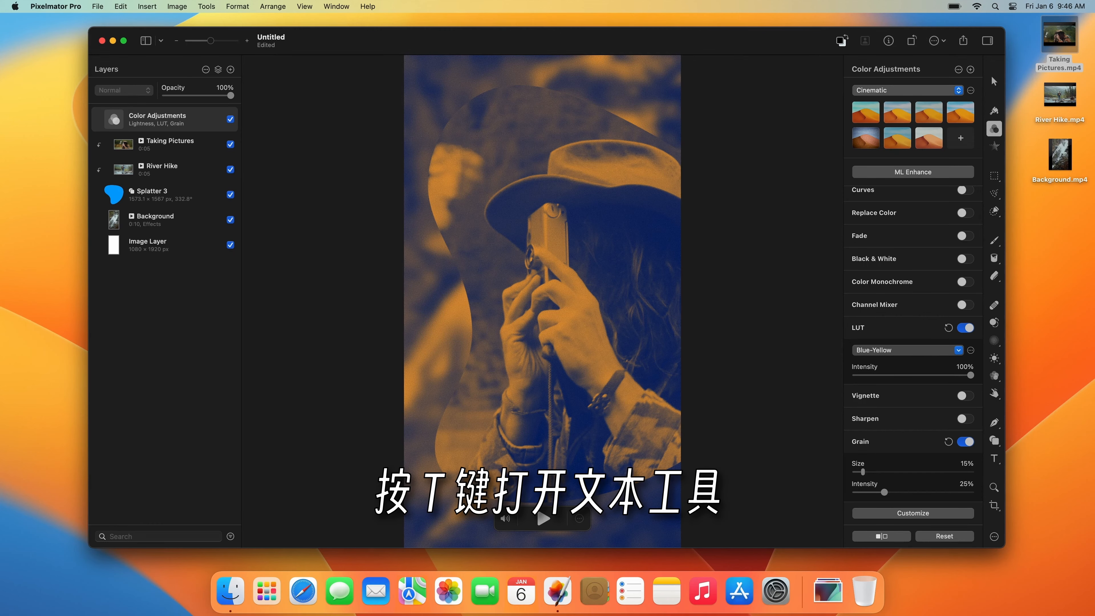
Activate the Type tool and set the text color to hex D2E7F9.
key("t")
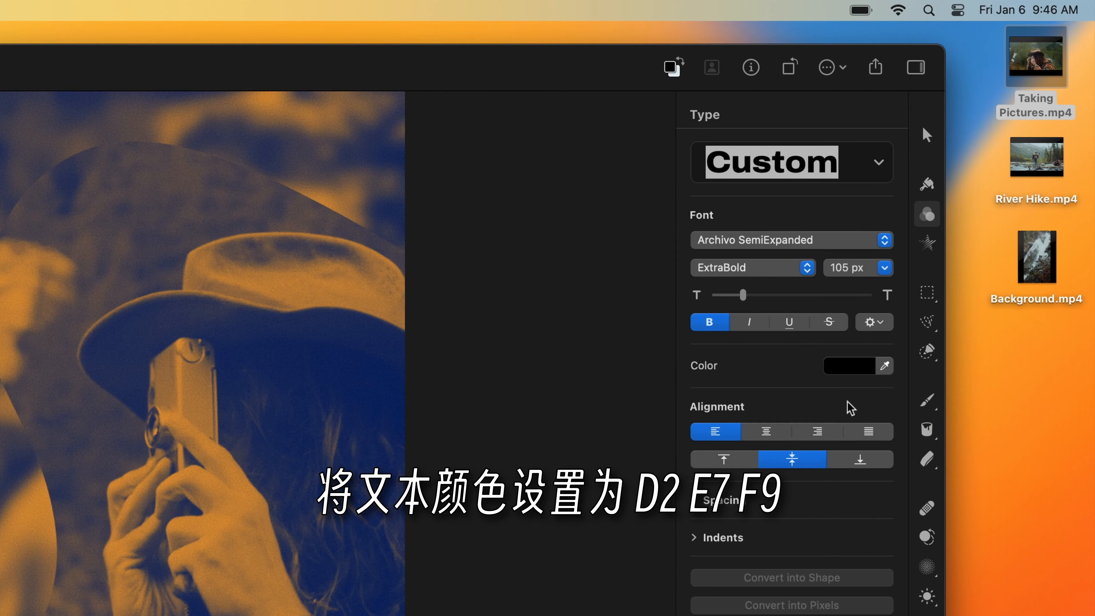
left_click(868, 366)
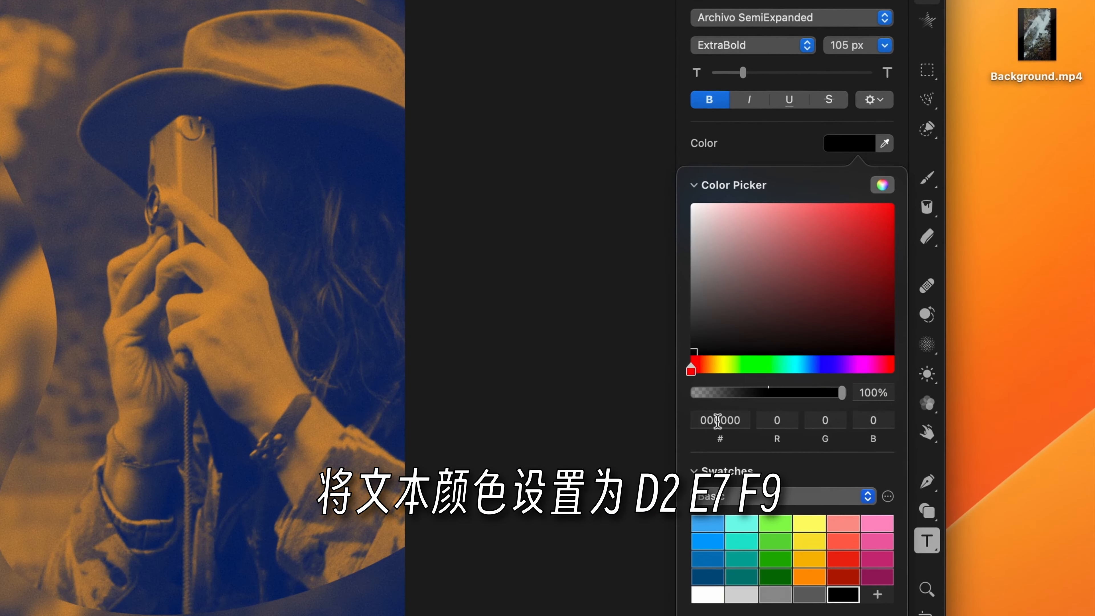
double_click(720, 539)
type("D2E7F9")
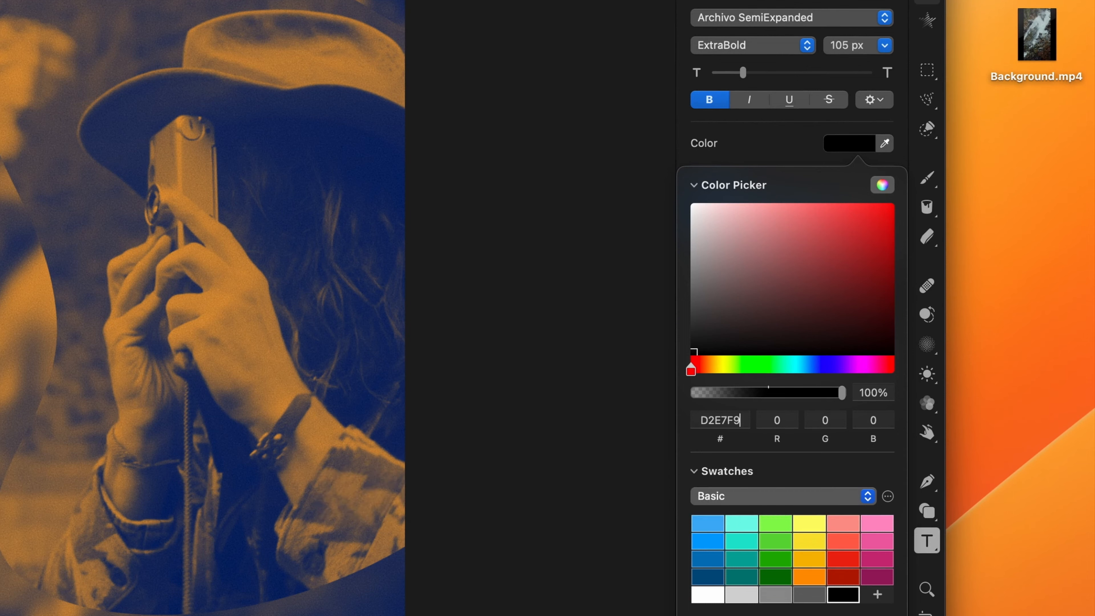
key("Return")
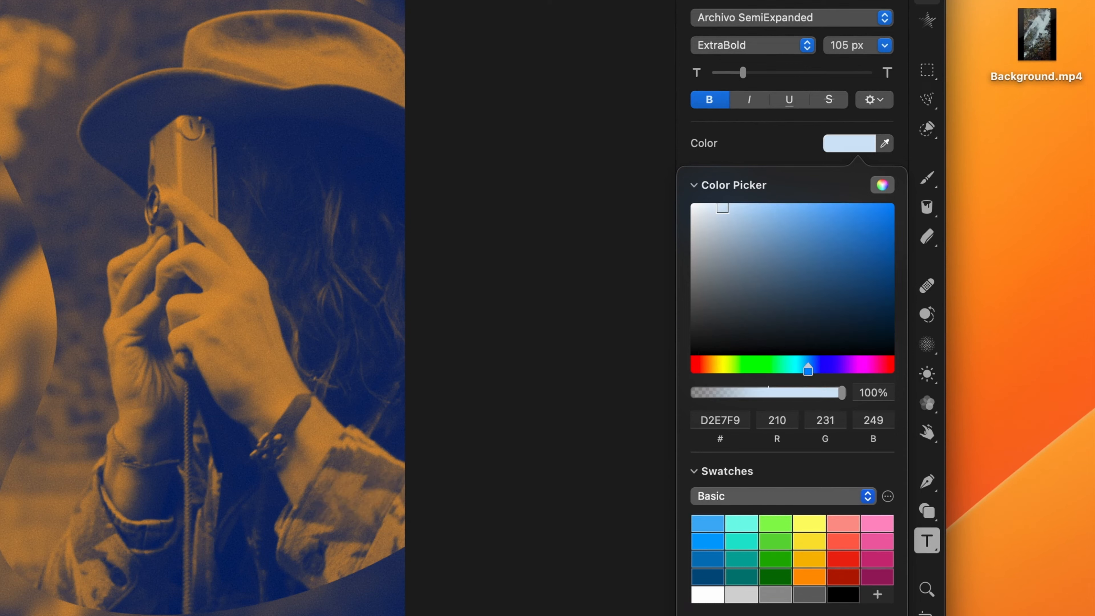
Add a text layer reading "VENTURE INTO THE UNKNOWN" on three lines near the canvas's left edge.
key("Escape")
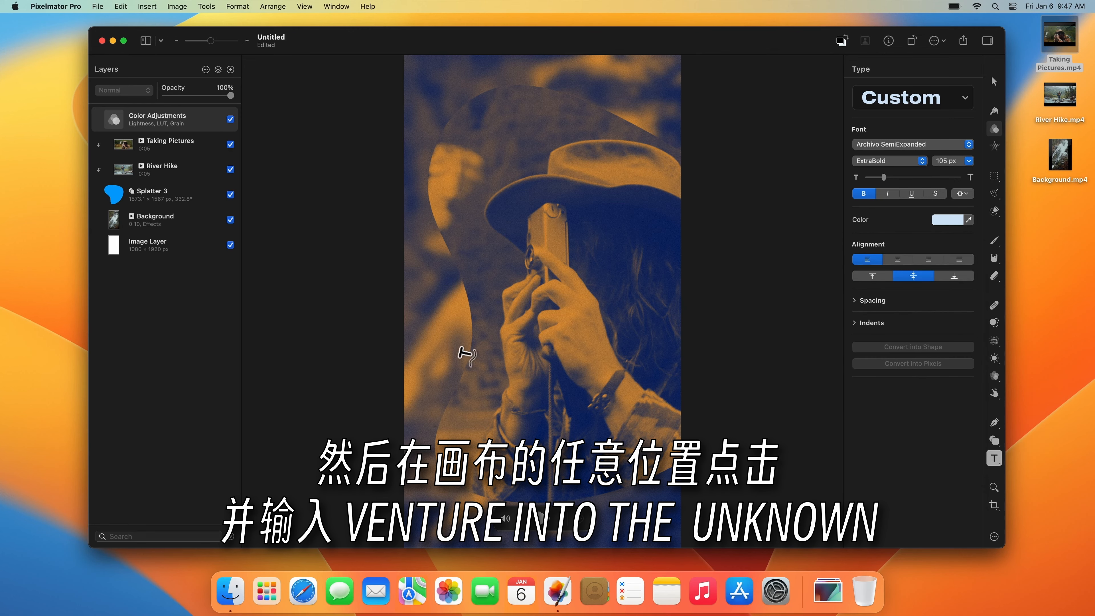
left_click(450, 333)
type("V")
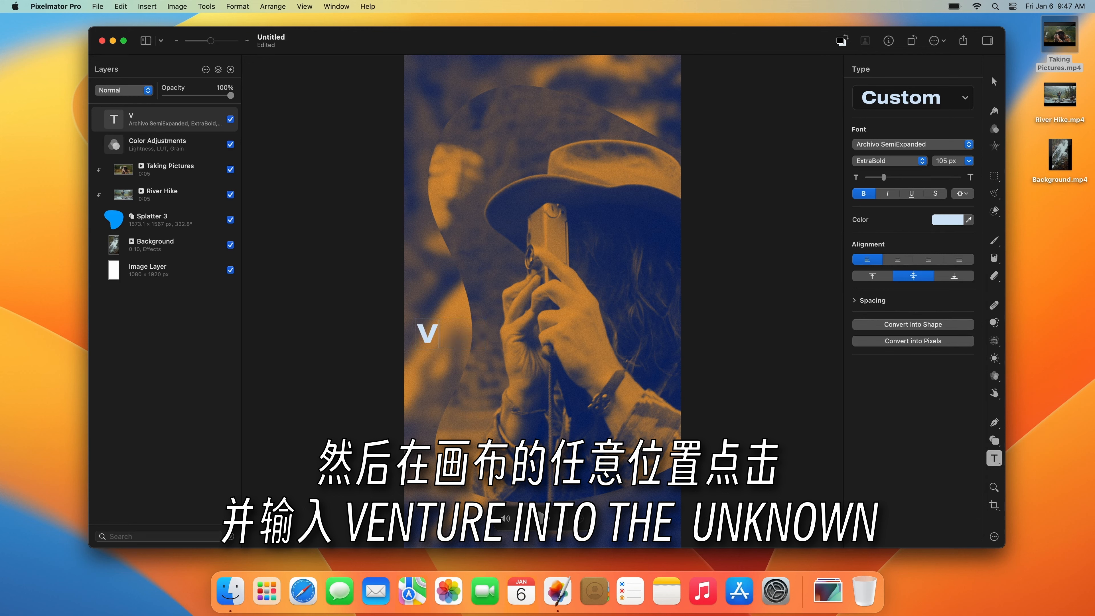
type("ENTURE")
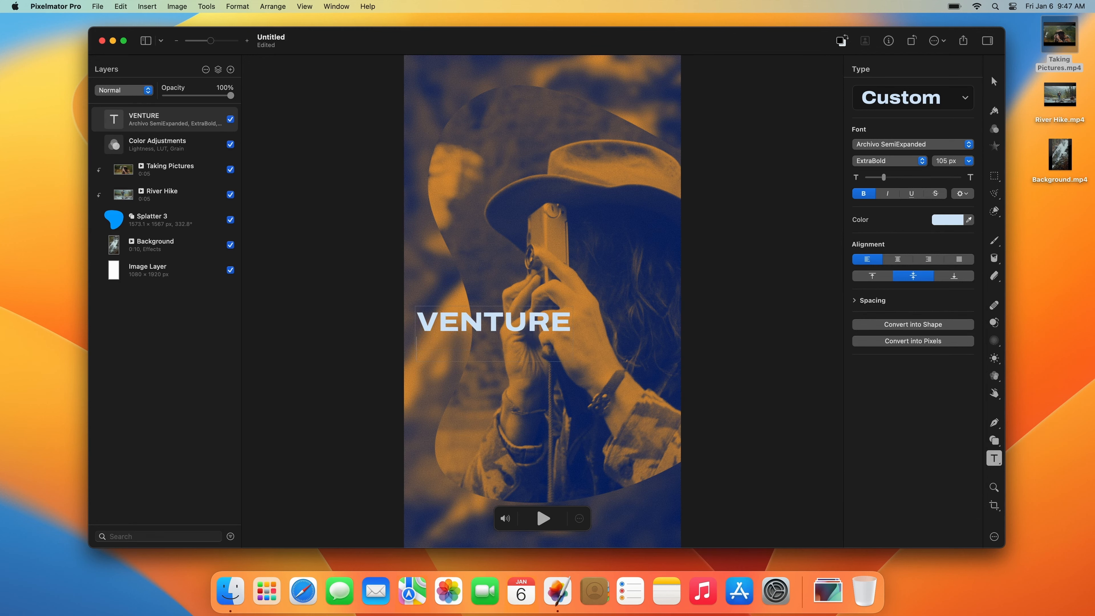
type(" INTO THE")
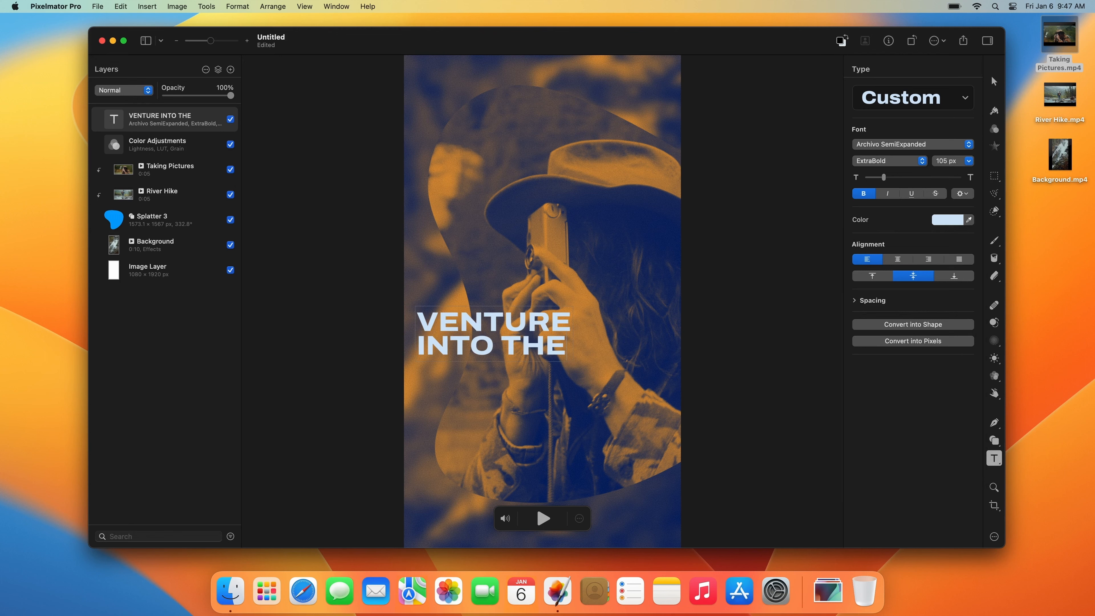
type(" UNKN")
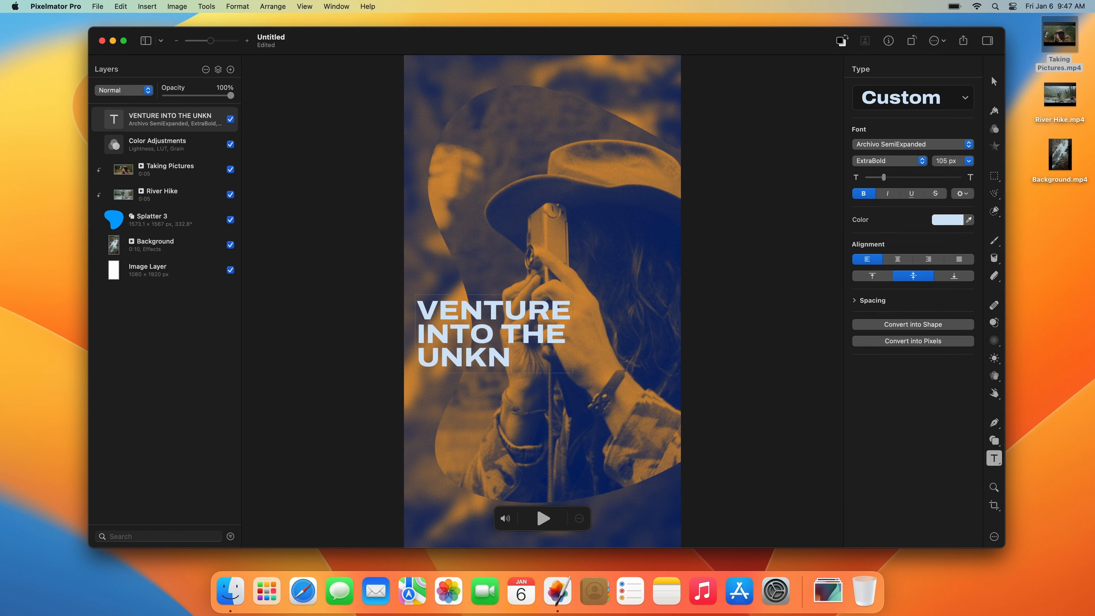
type("OWN")
Move the title text down to the lower-left part of the canvas and pause the video playback.
left_click_drag(450, 337, 453, 413)
key("Escape")
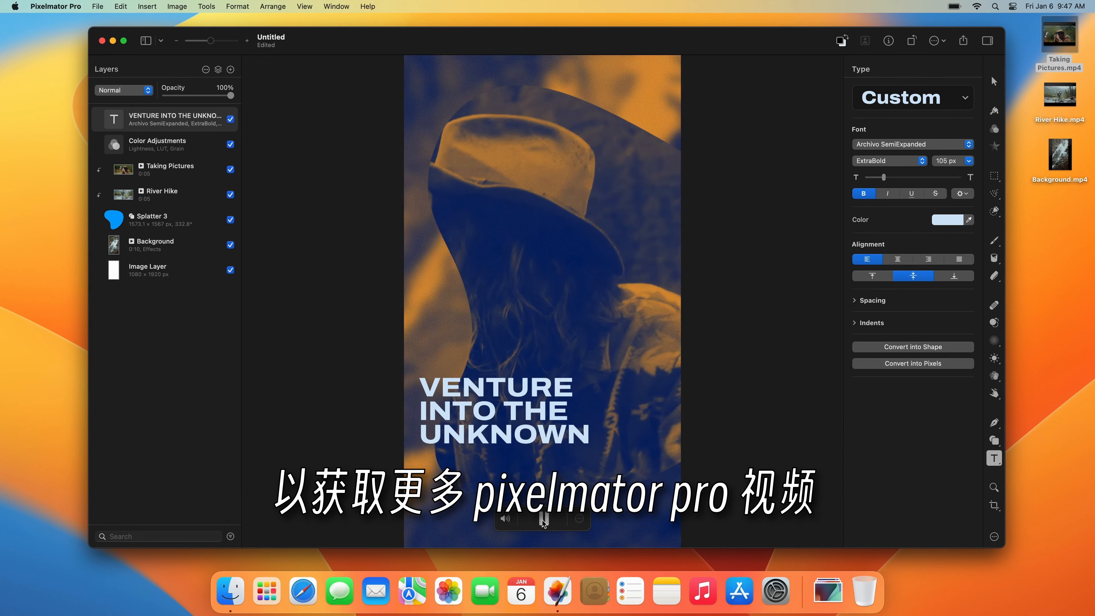
left_click(543, 519)
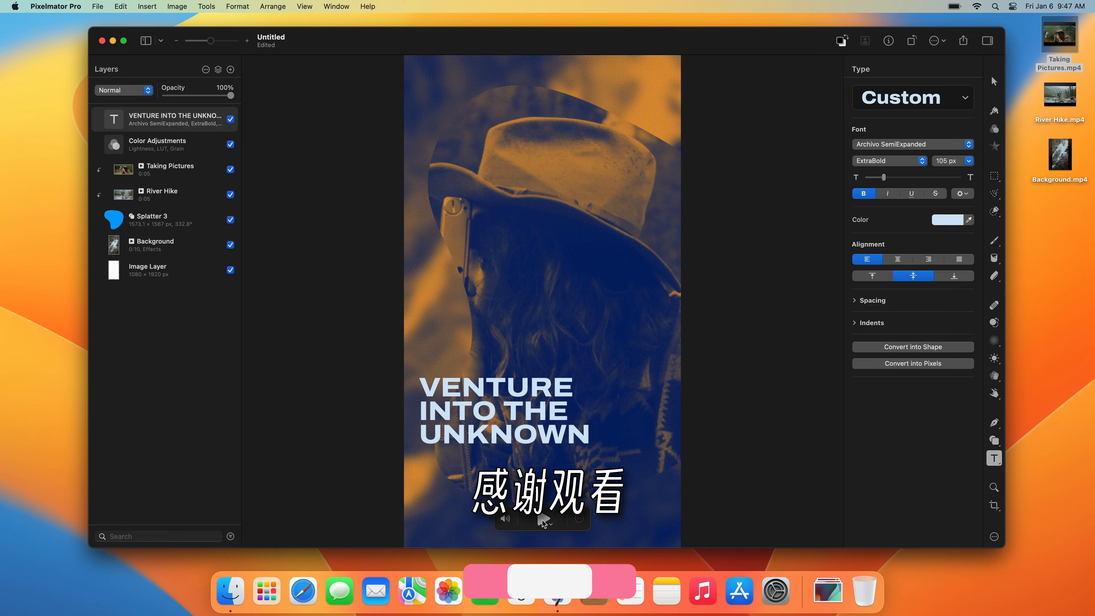